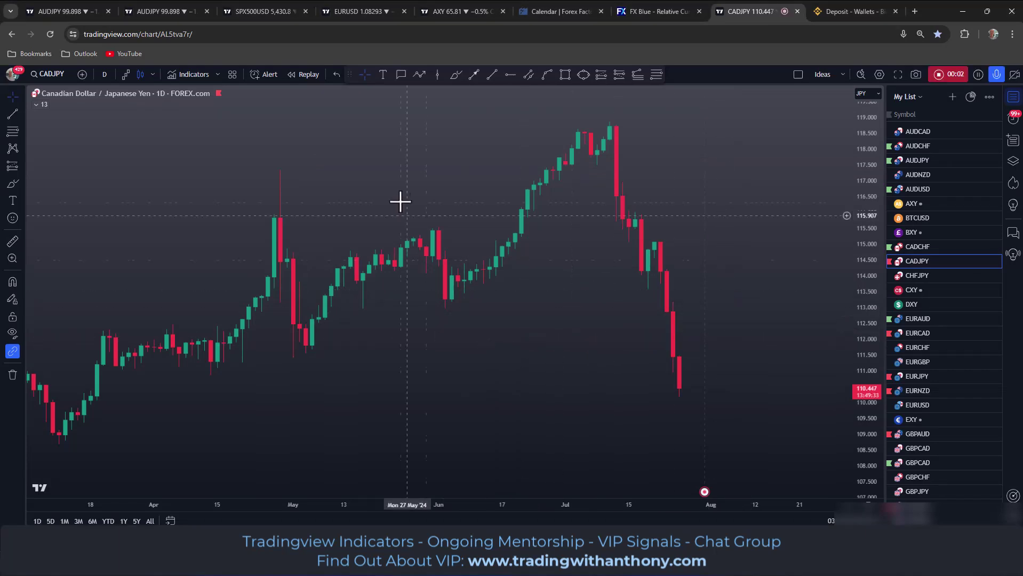
Draw flat support lines from the mid-March lows at about 110.1 and 109.57 into late July.
{"action": "left_click", "coordinate": [492, 74]}
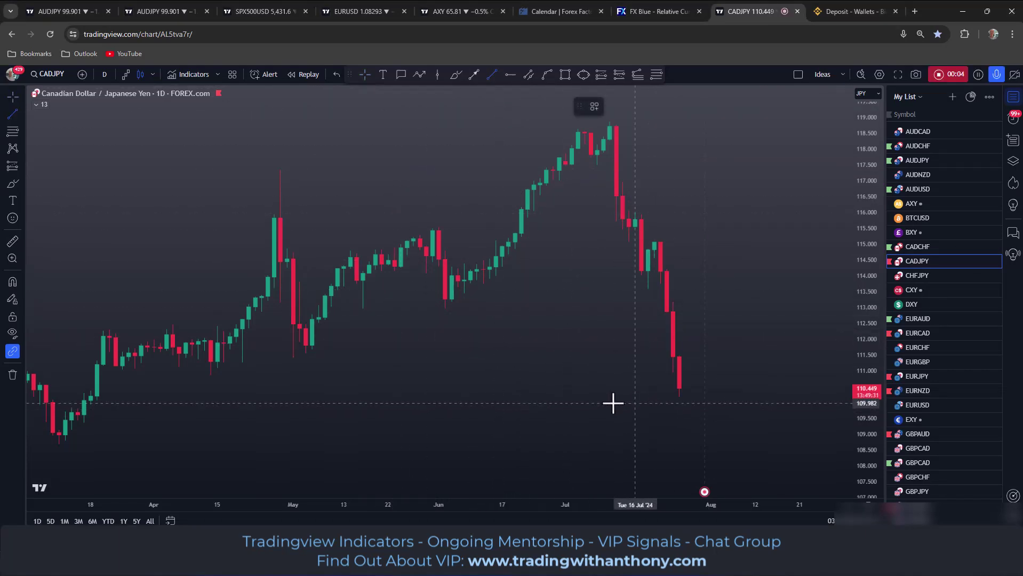
{"action": "left_click", "coordinate": [96, 398]}
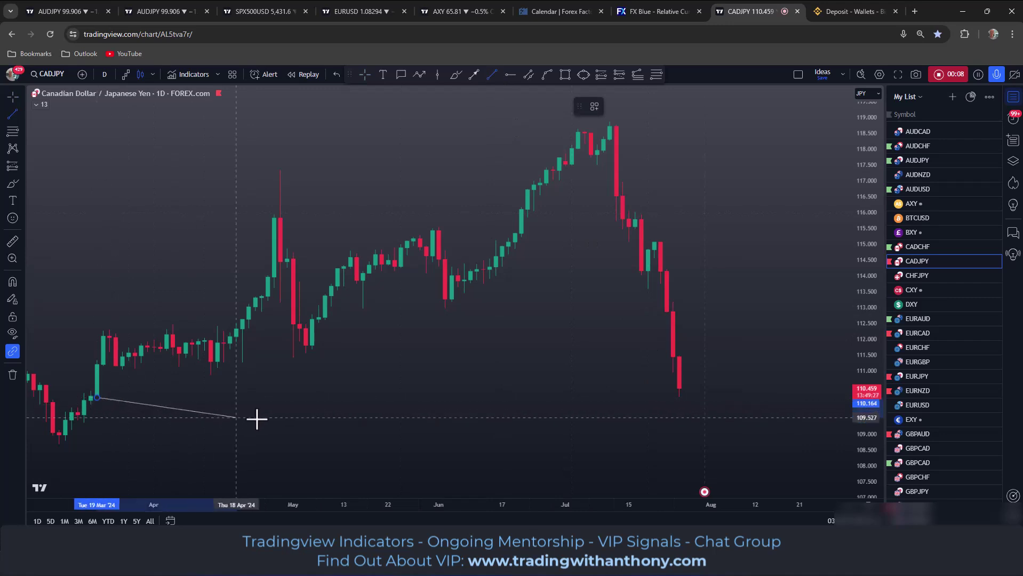
{"action": "left_click", "coordinate": [711, 398]}
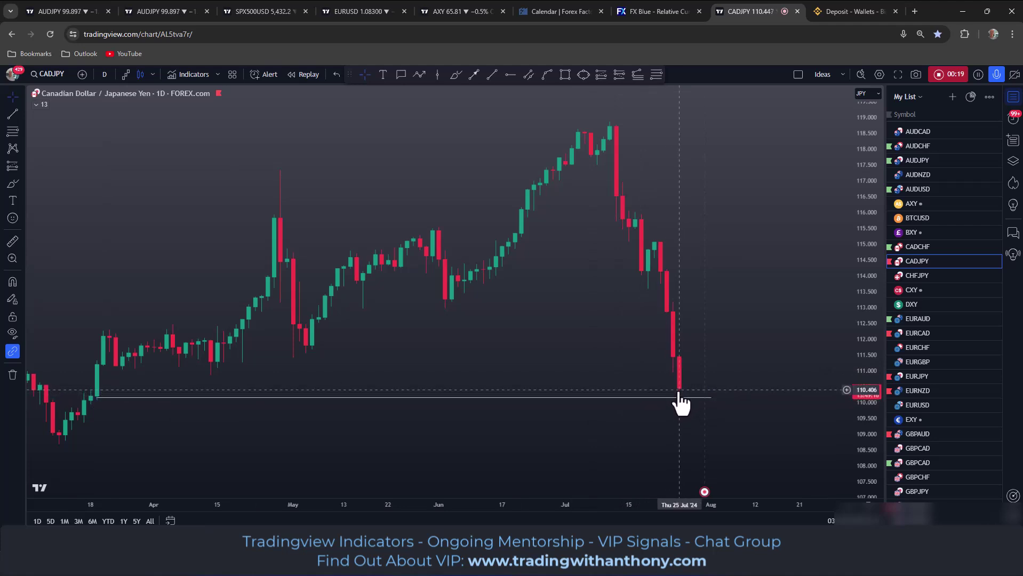
{"action": "left_click", "coordinate": [492, 74]}
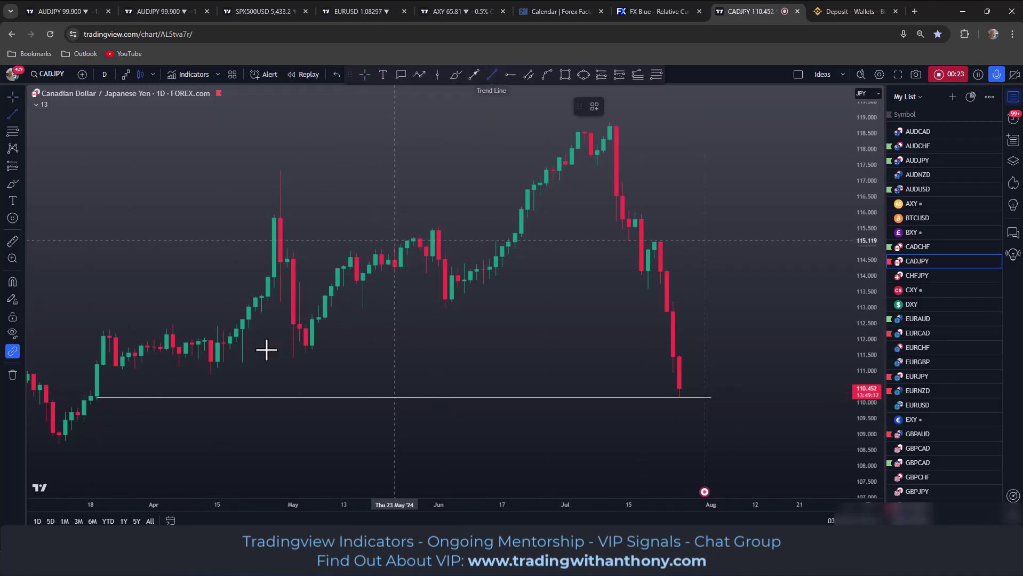
{"action": "left_click", "coordinate": [76, 416]}
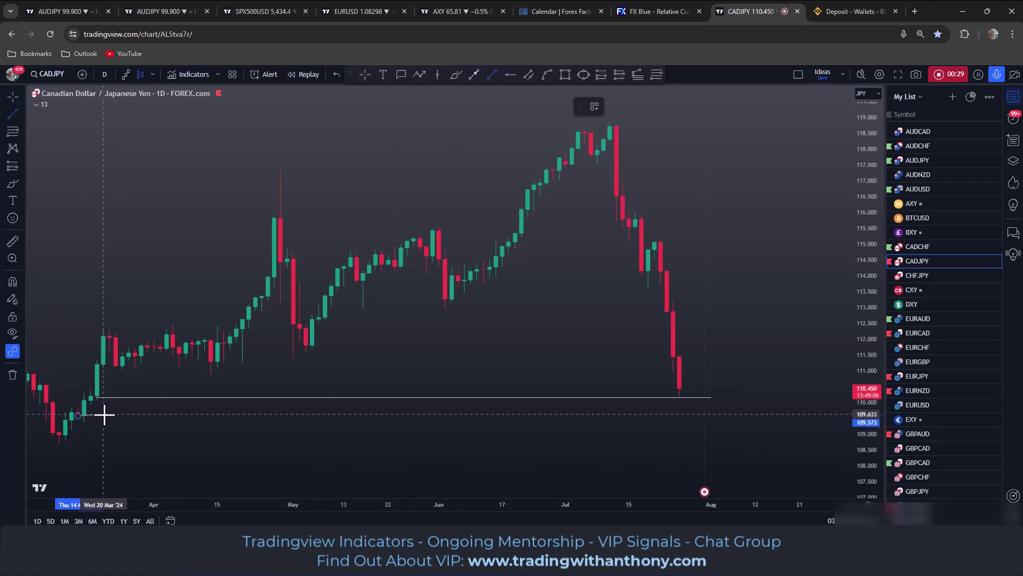
{"action": "left_click", "coordinate": [698, 415]}
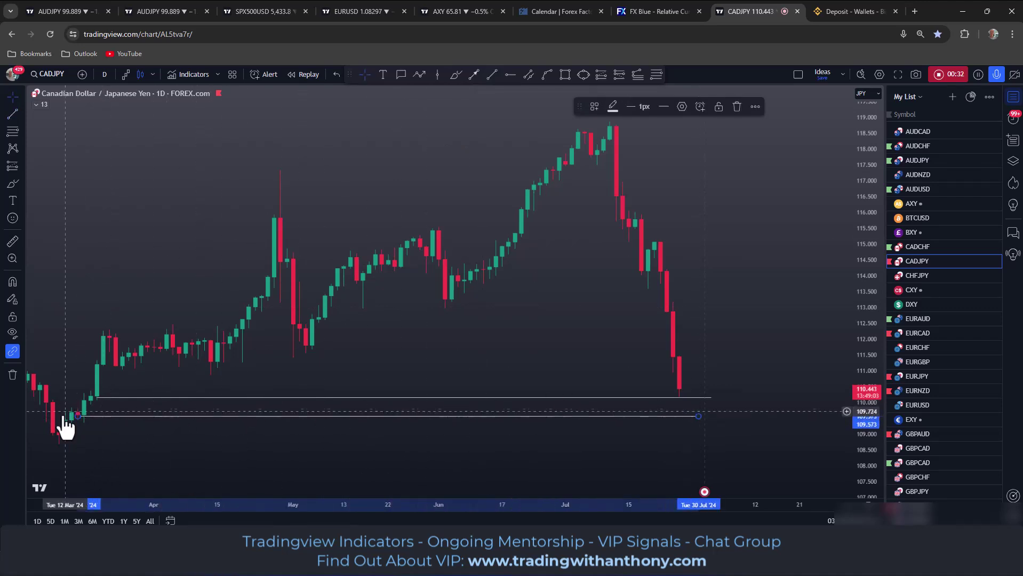
Add a third flat line at 108.97 to 1 August and extend the 109.57 line to early August.
{"action": "left_click", "coordinate": [491, 74]}
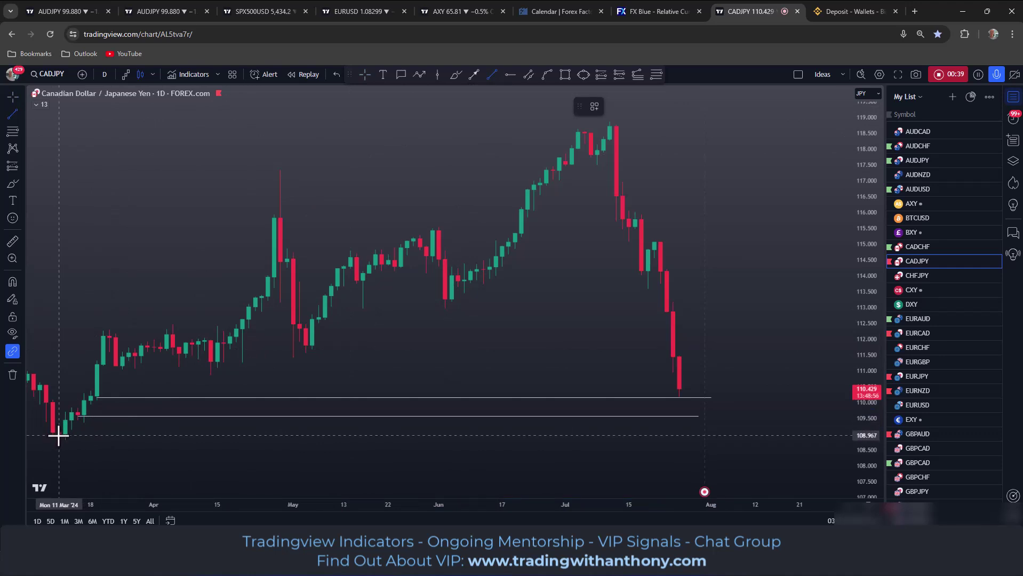
{"action": "left_click", "coordinate": [58, 436]}
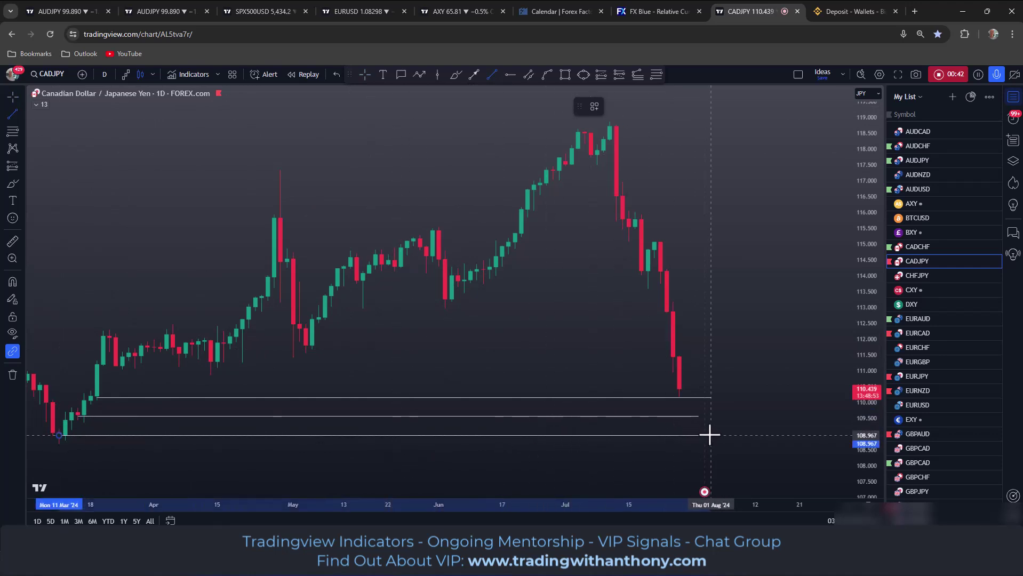
{"action": "left_click", "coordinate": [710, 436]}
{"action": "left_click_drag", "start_coordinate": [699, 416], "coordinate": [711, 416]}
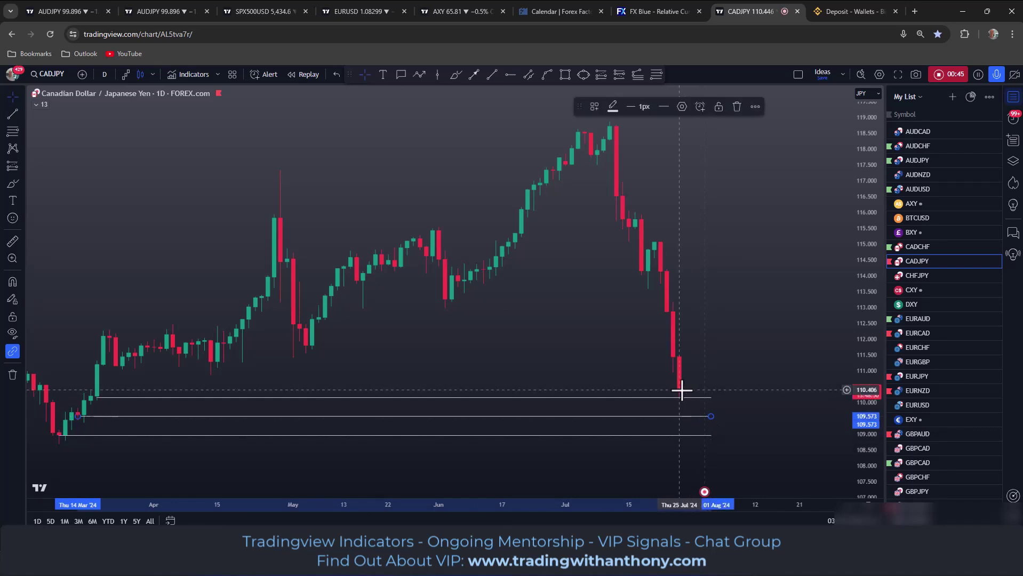
{"action": "left_click", "coordinate": [580, 335]}
Switch CADJPY to 4-hour candles and bring the latest candles into view.
{"action": "left_click", "coordinate": [102, 73]}
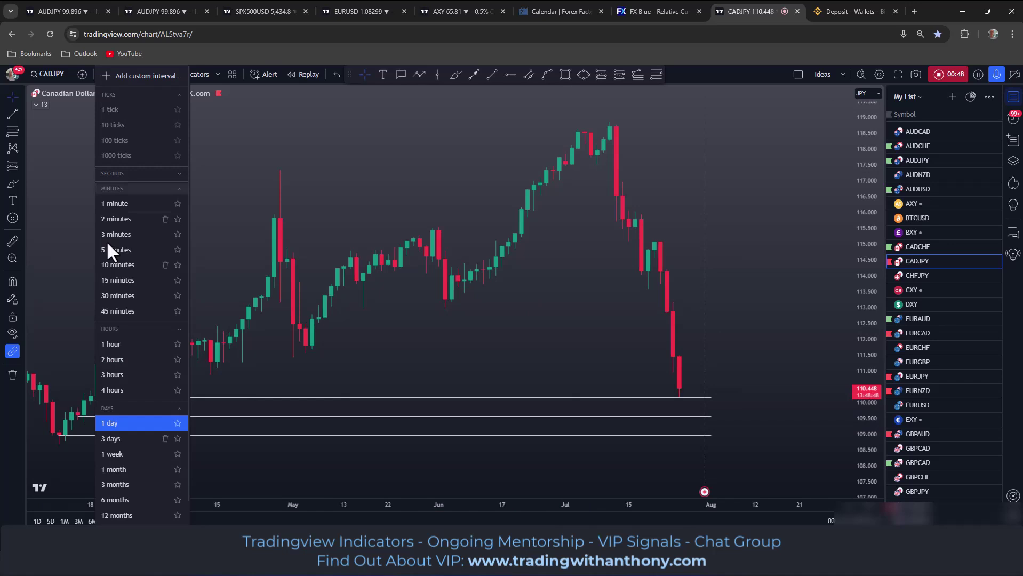
{"action": "left_click", "coordinate": [112, 390]}
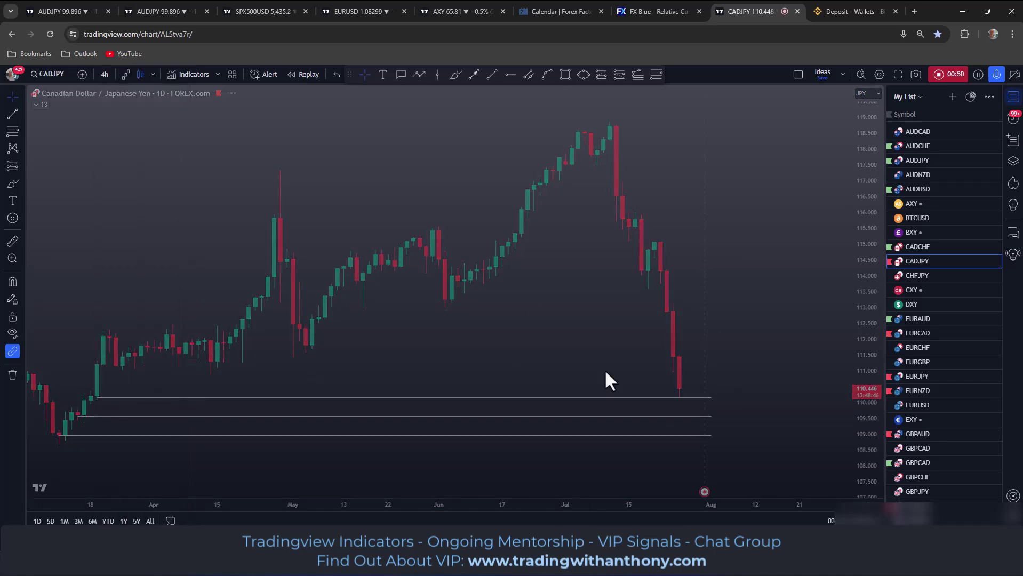
{"action": "mouse_move", "coordinate": [852, 356]}
{"action": "left_mouse_down"}
{"action": "mouse_move", "coordinate": [718, 261]}
{"action": "mouse_move", "coordinate": [698, 272]}
{"action": "mouse_move", "coordinate": [617, 242]}
{"action": "mouse_move", "coordinate": [647, 272]}
{"action": "left_mouse_up"}
Draw a rectangle zone from 111.28 to 111.615 starting 24 Jul with a red style template.
{"action": "left_click", "coordinate": [565, 75]}
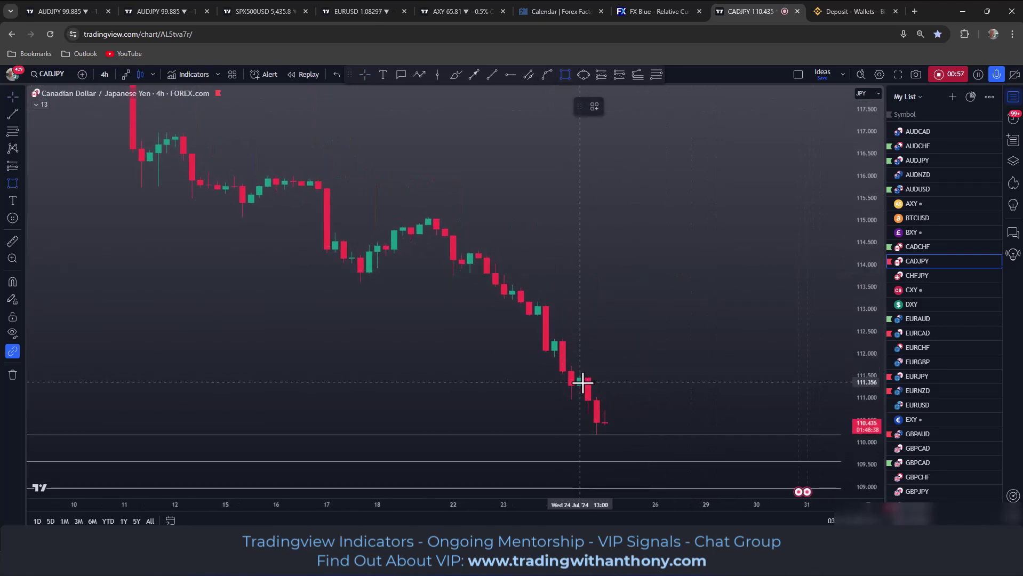
{"action": "mouse_move", "coordinate": [580, 384]}
{"action": "left_mouse_down"}
{"action": "mouse_move", "coordinate": [601, 370]}
{"action": "mouse_move", "coordinate": [706, 371]}
{"action": "left_mouse_up"}
{"action": "double_click", "coordinate": [714, 380]}
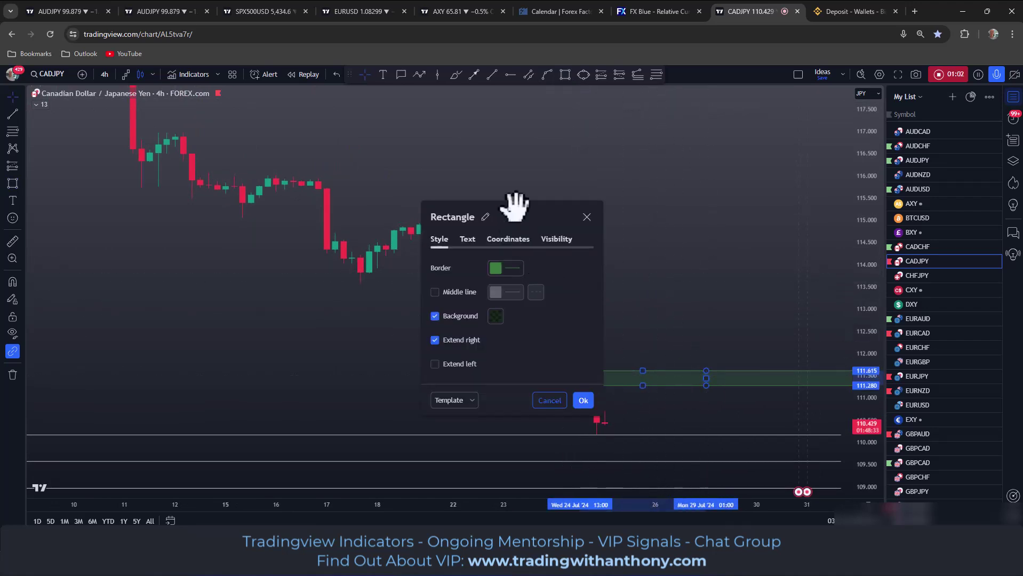
{"action": "left_click_drag", "start_coordinate": [522, 206], "coordinate": [143, 157]}
{"action": "left_click", "coordinate": [66, 342]}
{"action": "left_click", "coordinate": [72, 522]}
{"action": "key", "text": "Return"}
{"action": "left_click_drag", "start_coordinate": [515, 327], "coordinate": [468, 222]}
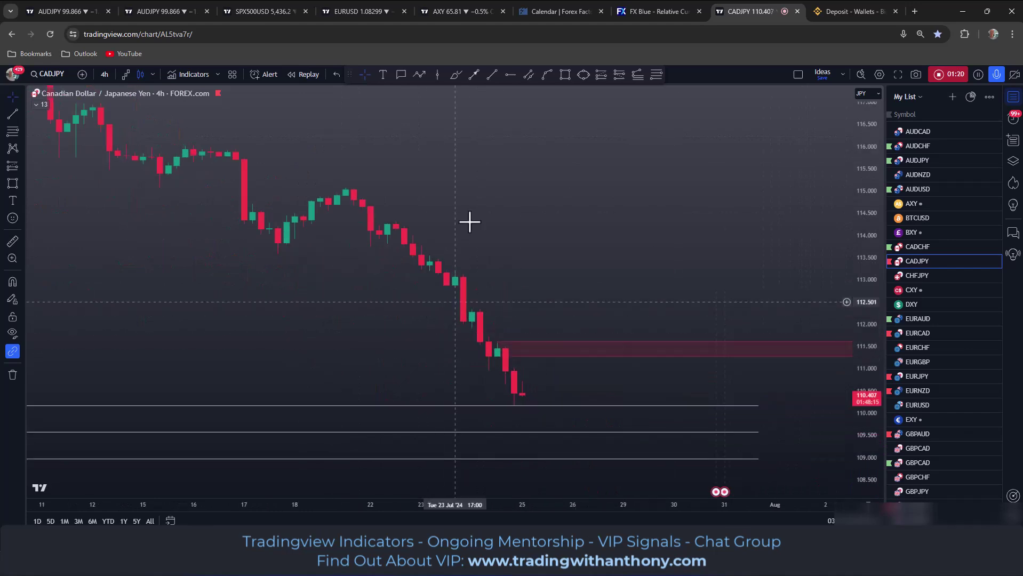
Sketch a zigzag path from the 23 Jul swing high down to the latest low.
{"action": "left_click", "coordinate": [420, 75]}
{"action": "left_click_drag", "start_coordinate": [455, 274], "coordinate": [463, 328]}
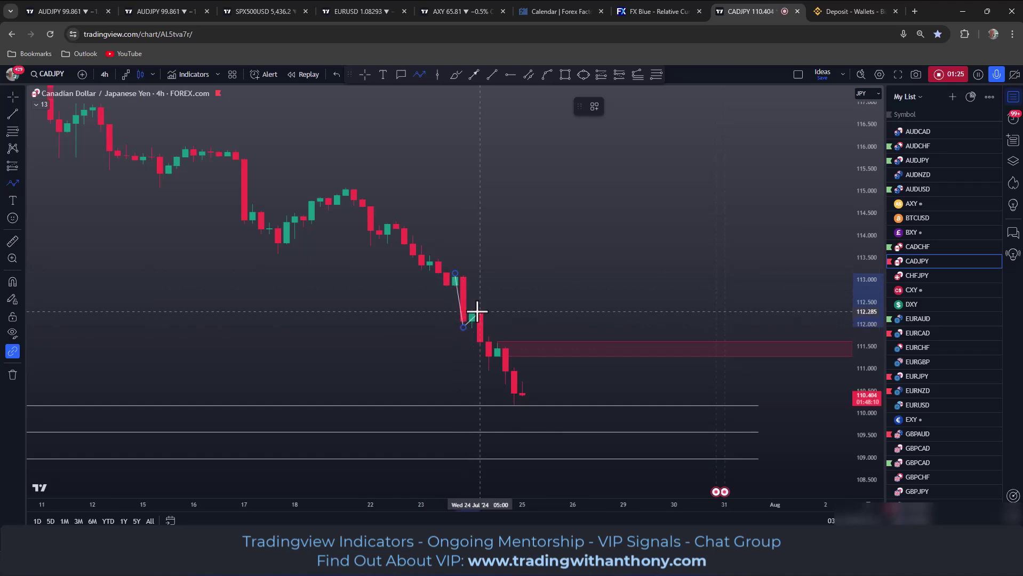
{"action": "left_click", "coordinate": [480, 310]}
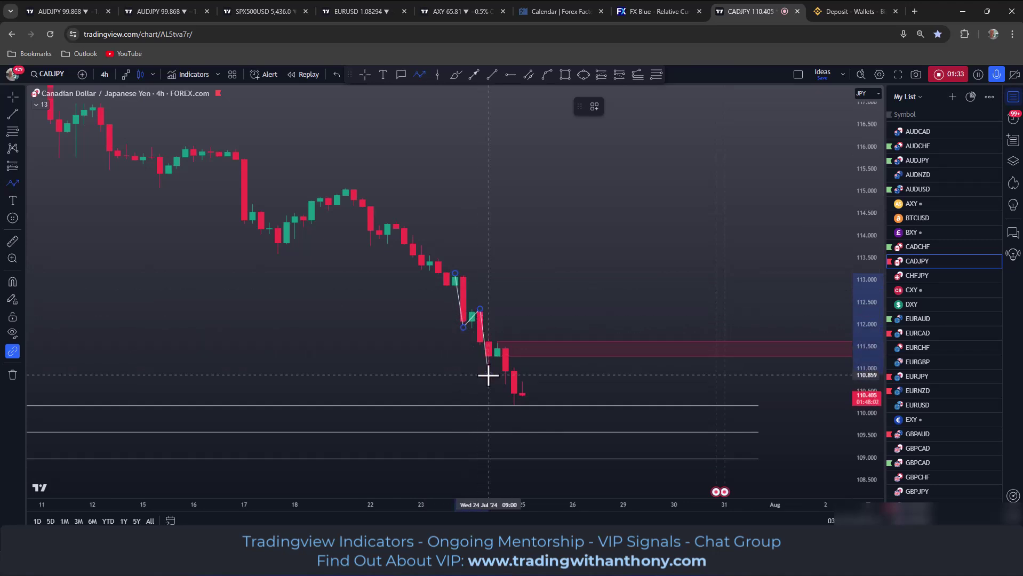
{"action": "left_click", "coordinate": [497, 342]}
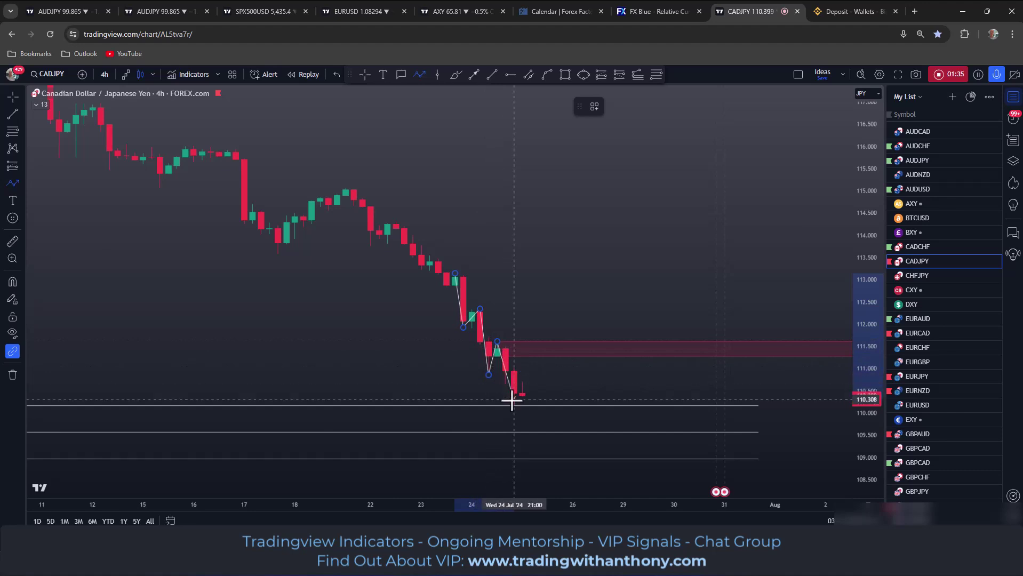
{"action": "double_click", "coordinate": [521, 376]}
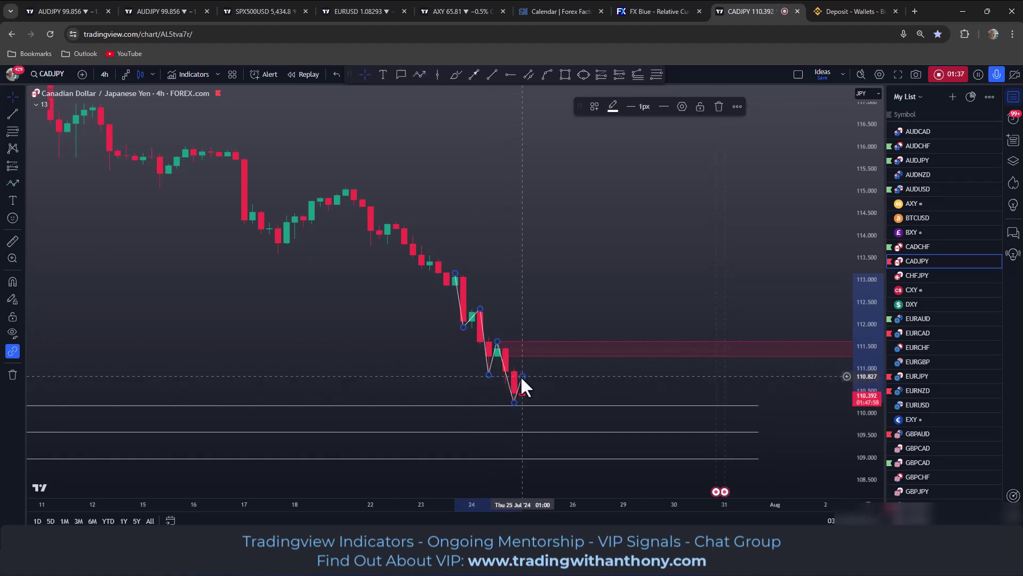
{"action": "left_click", "coordinate": [457, 233]}
{"action": "left_click", "coordinate": [105, 75]}
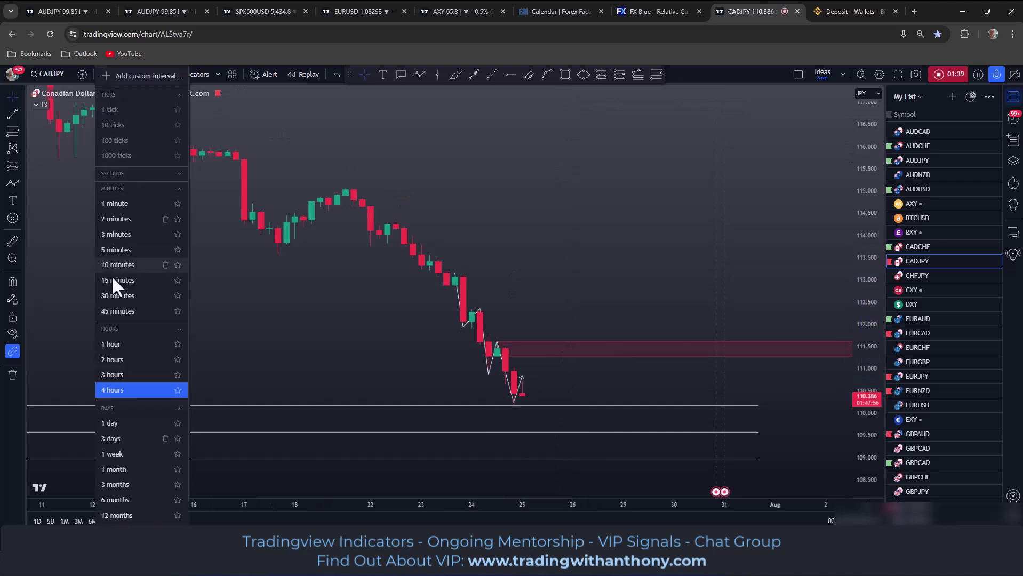
{"action": "left_click", "coordinate": [112, 337]}
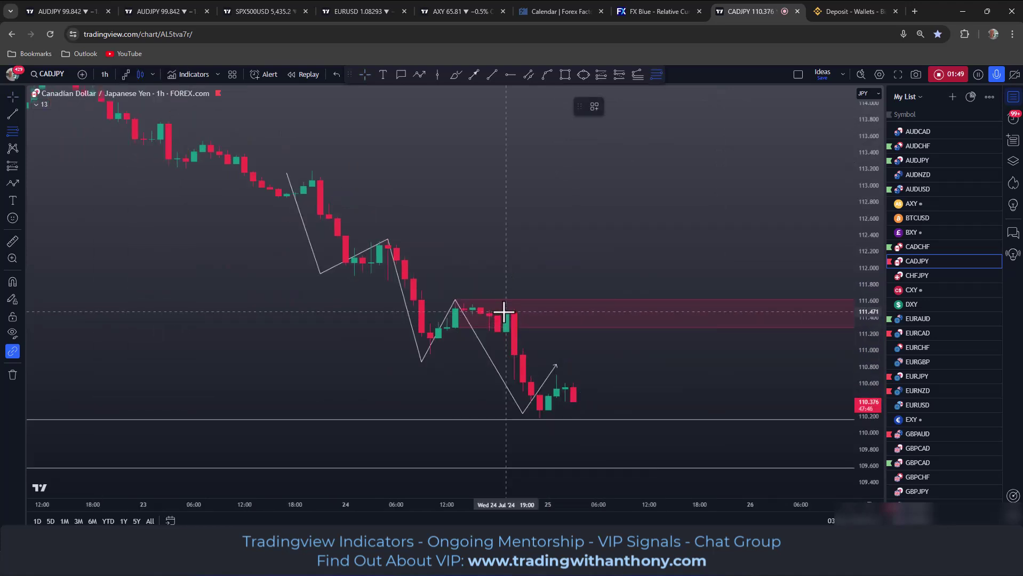
{"action": "left_click", "coordinate": [504, 311]}
{"action": "left_click", "coordinate": [615, 419]}
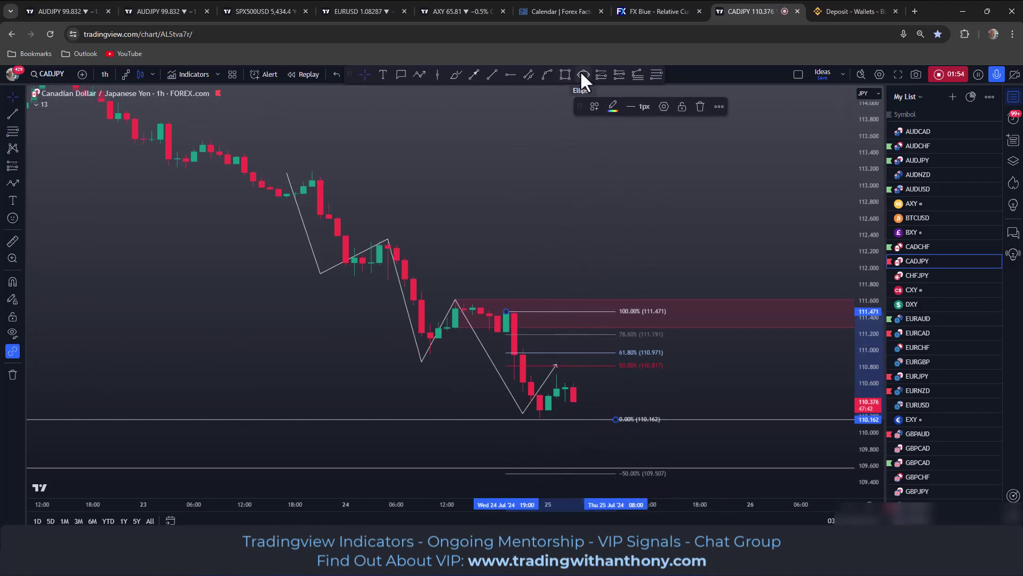
{"action": "left_click", "coordinate": [565, 74]}
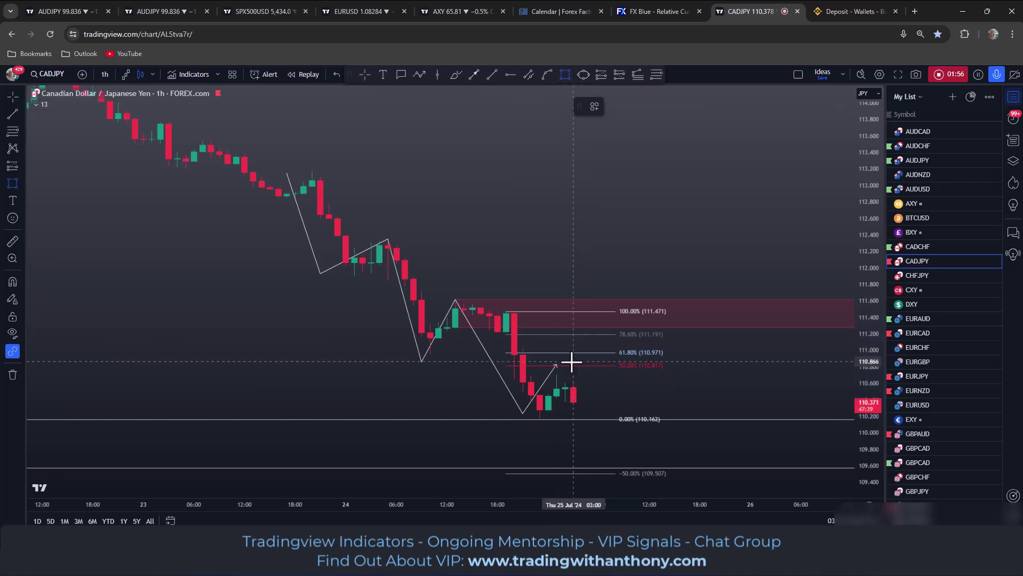
{"action": "left_click", "coordinate": [547, 354]}
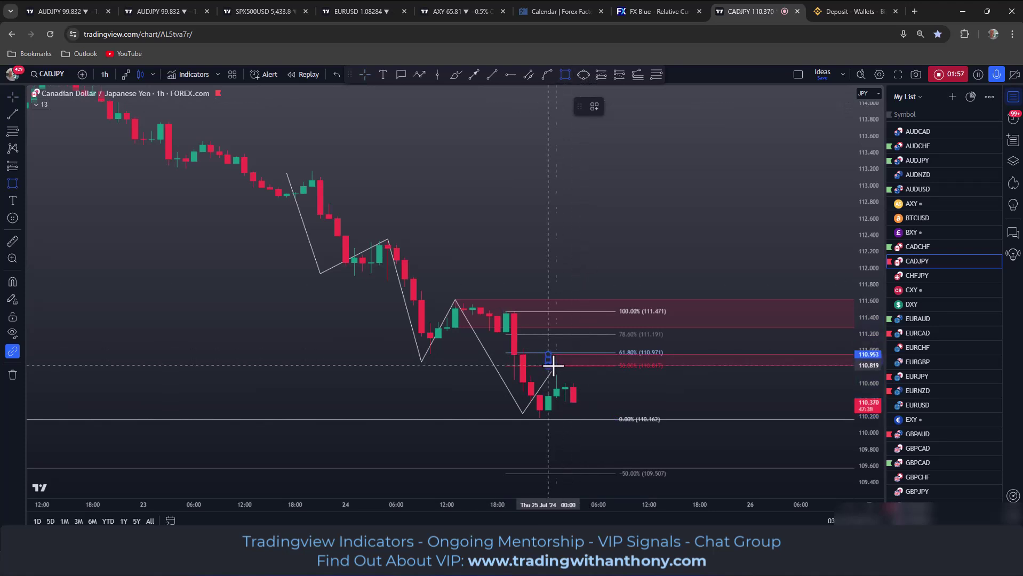
{"action": "left_click", "coordinate": [599, 366]}
{"action": "double_click", "coordinate": [598, 362]}
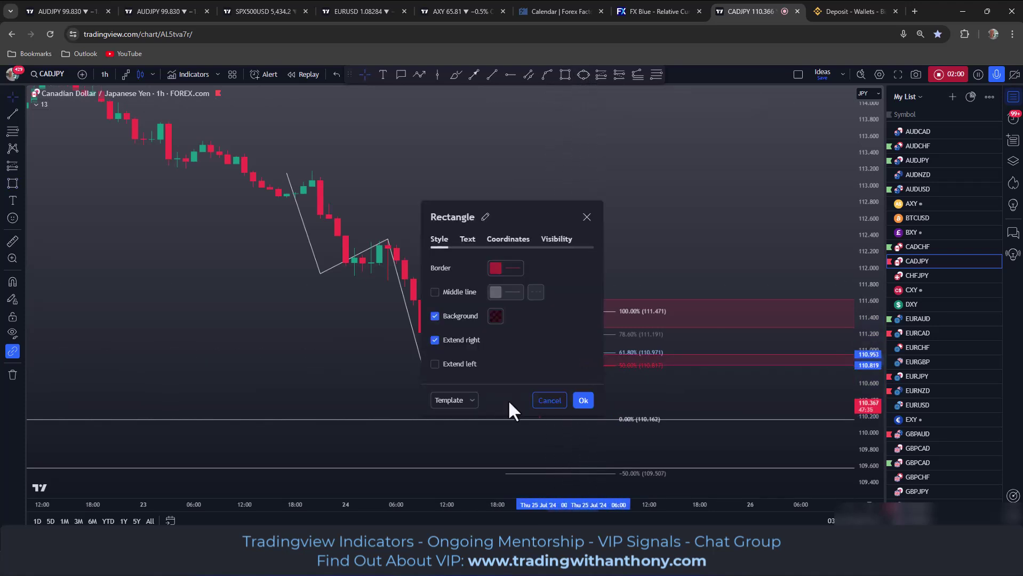
{"action": "left_click", "coordinate": [472, 400]}
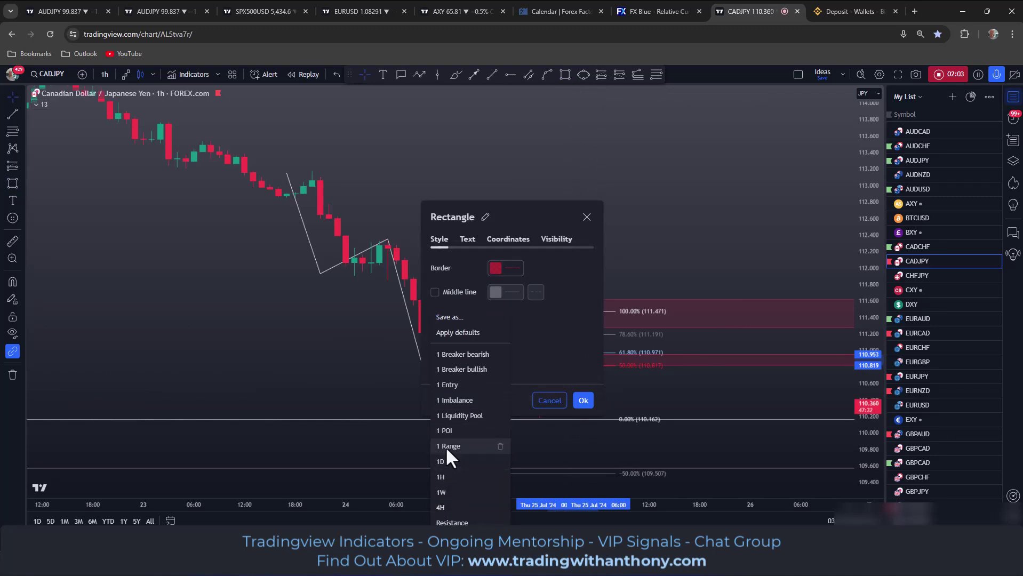
{"action": "left_click", "coordinate": [446, 447]}
{"action": "left_click", "coordinate": [581, 401]}
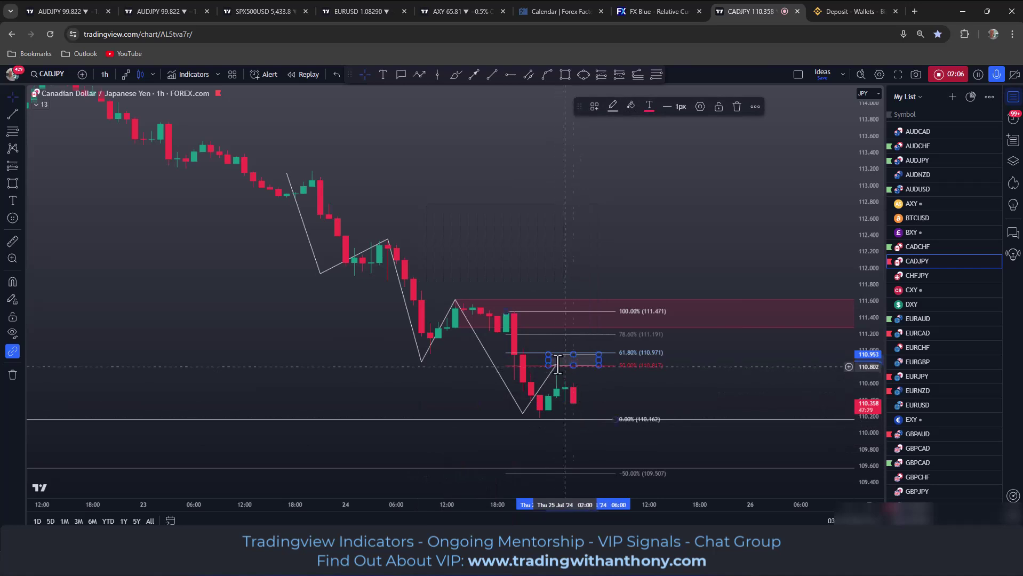
{"action": "left_click_drag", "start_coordinate": [649, 382], "coordinate": [606, 334]}
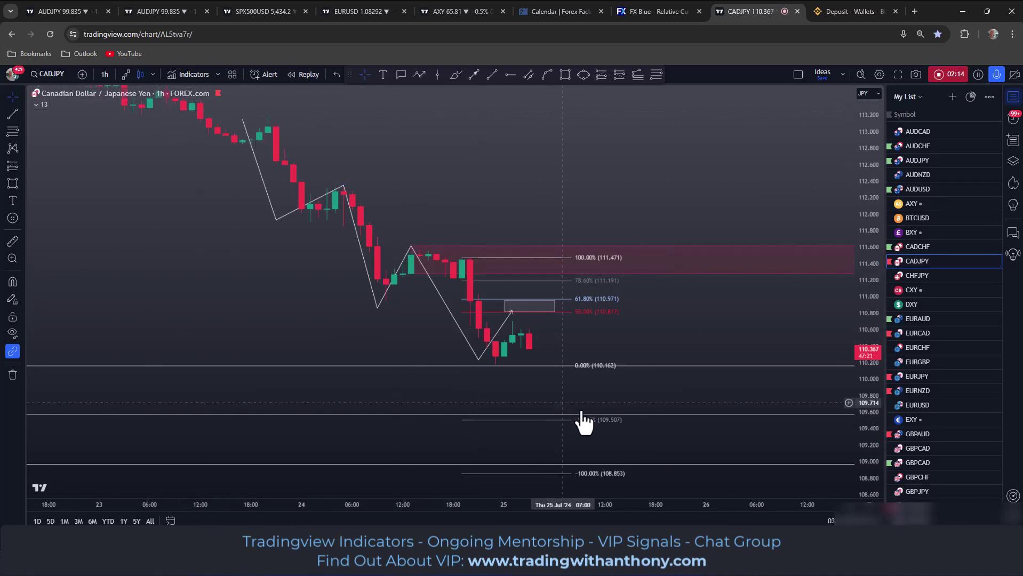
{"action": "left_click_drag", "start_coordinate": [549, 191], "coordinate": [577, 218]}
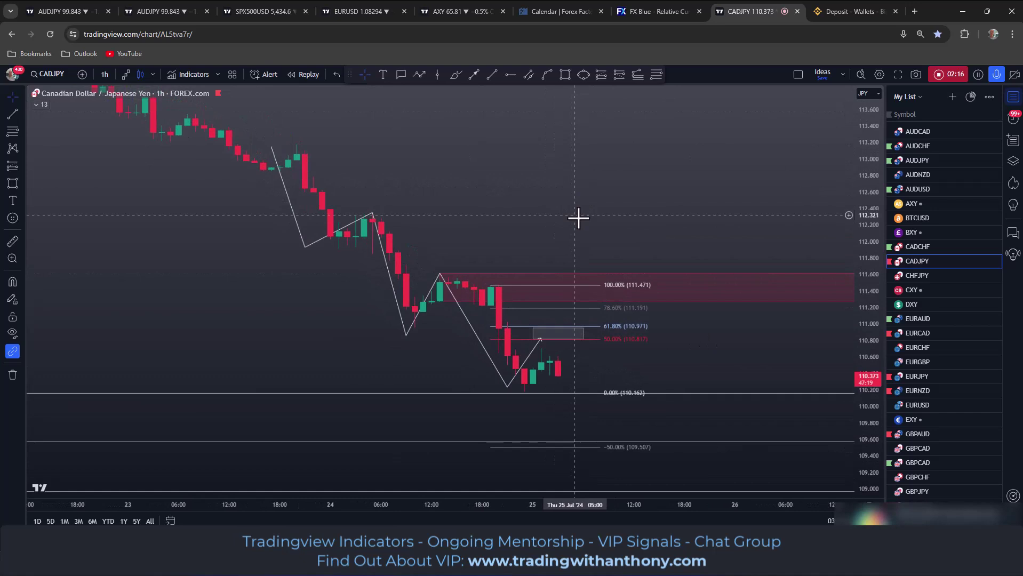
{"action": "left_click_drag", "start_coordinate": [488, 196], "coordinate": [456, 193]}
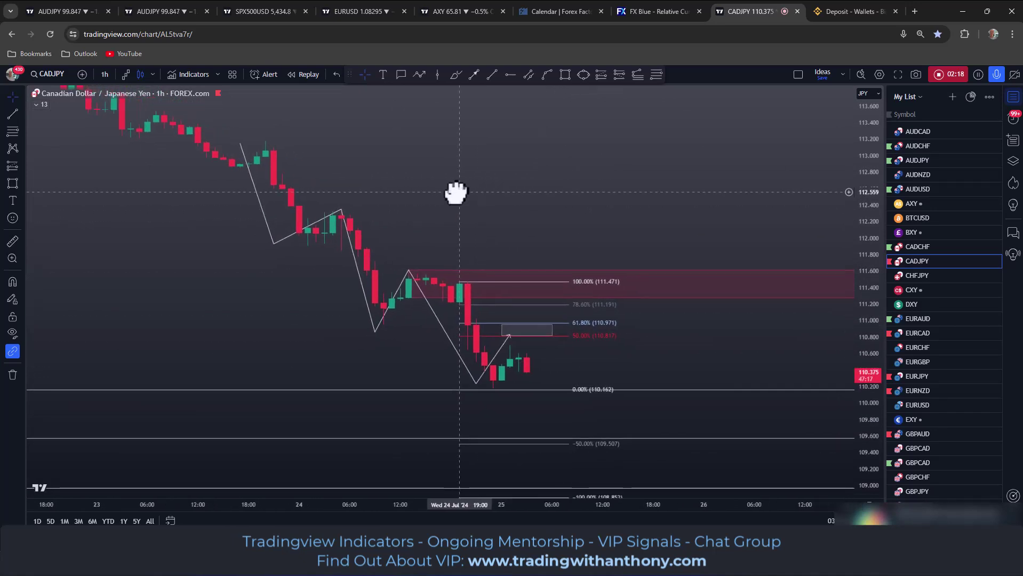
Place a short position at 110.860 with stop 111.372 and target 109.836, about 2 risk/reward.
{"action": "left_click", "coordinate": [618, 75]}
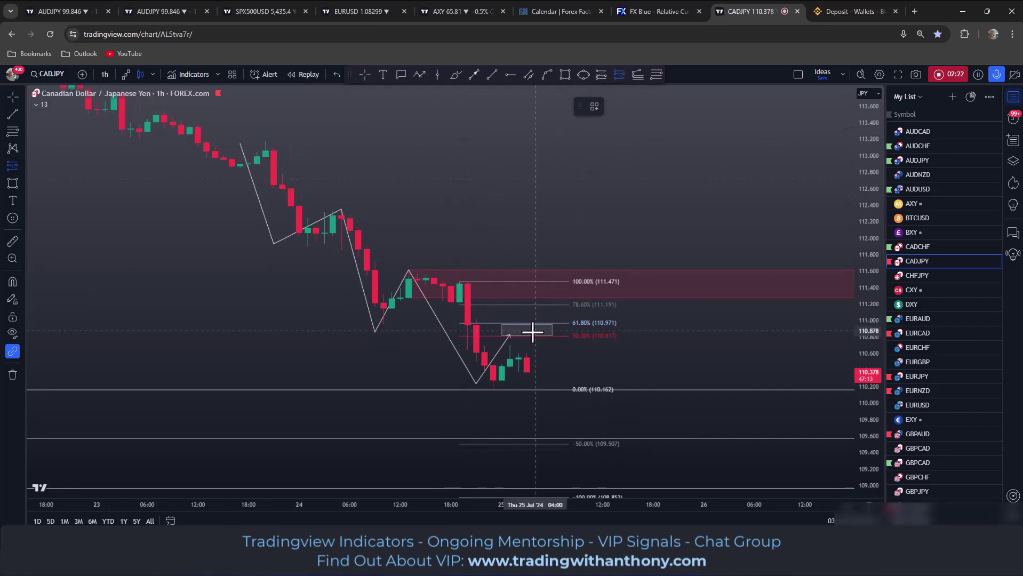
{"action": "left_click", "coordinate": [528, 332]}
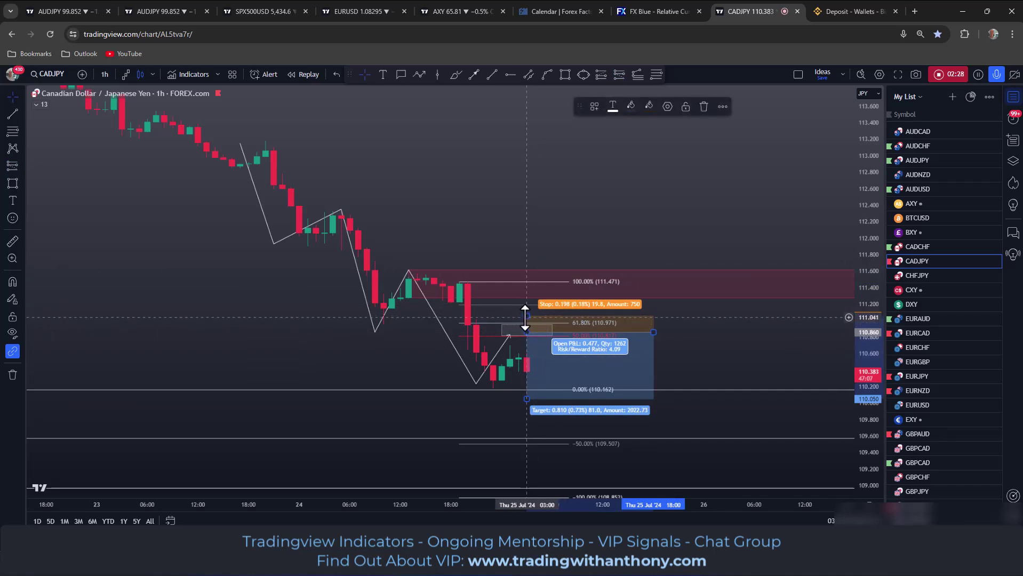
{"action": "left_click_drag", "start_coordinate": [525, 318], "coordinate": [523, 290]}
{"action": "mouse_move", "coordinate": [526, 398]}
{"action": "left_mouse_down"}
{"action": "mouse_move", "coordinate": [527, 439]}
{"action": "mouse_move", "coordinate": [527, 417]}
{"action": "left_mouse_up"}
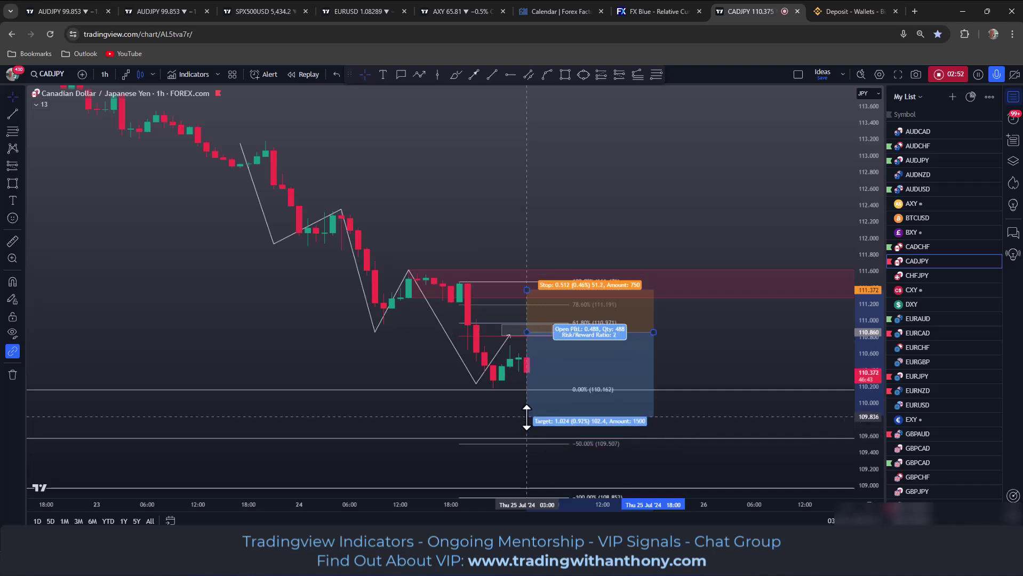
{"action": "left_click", "coordinate": [633, 165]}
{"action": "left_click_drag", "start_coordinate": [633, 165], "coordinate": [642, 151]}
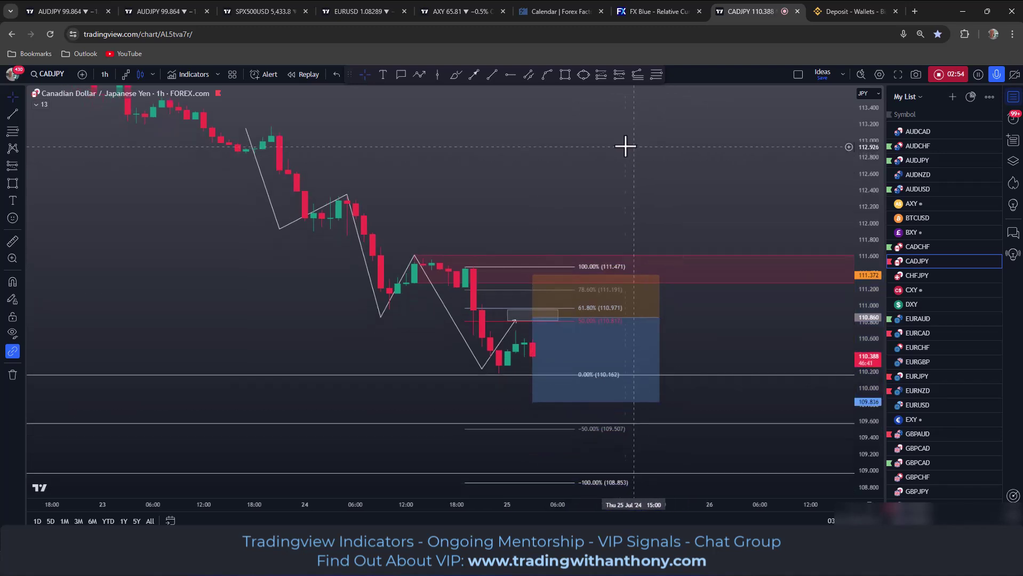
Switch CADJPY to 15-minute candles and show the later times.
{"action": "left_click", "coordinate": [103, 74]}
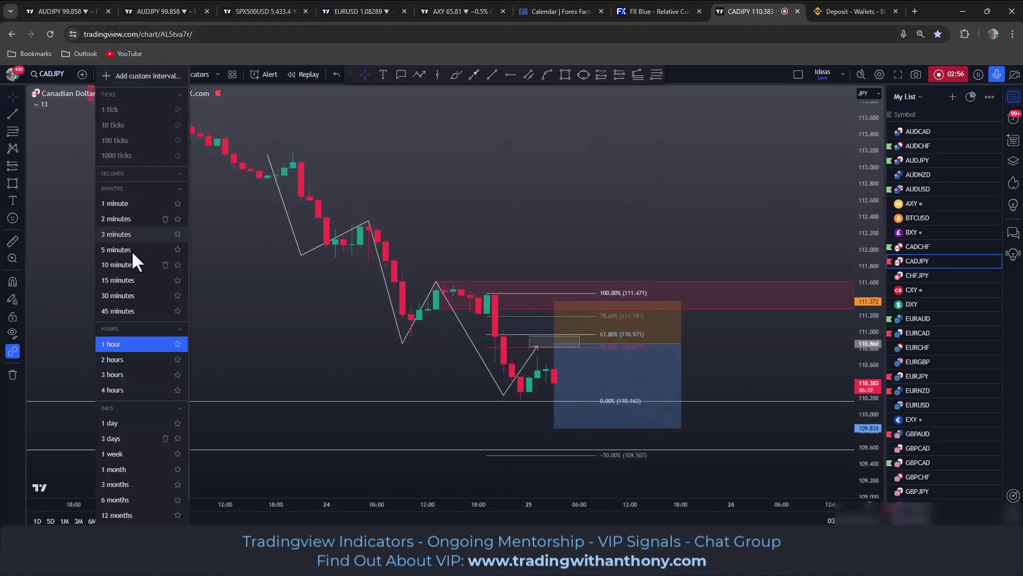
{"action": "left_click", "coordinate": [118, 281]}
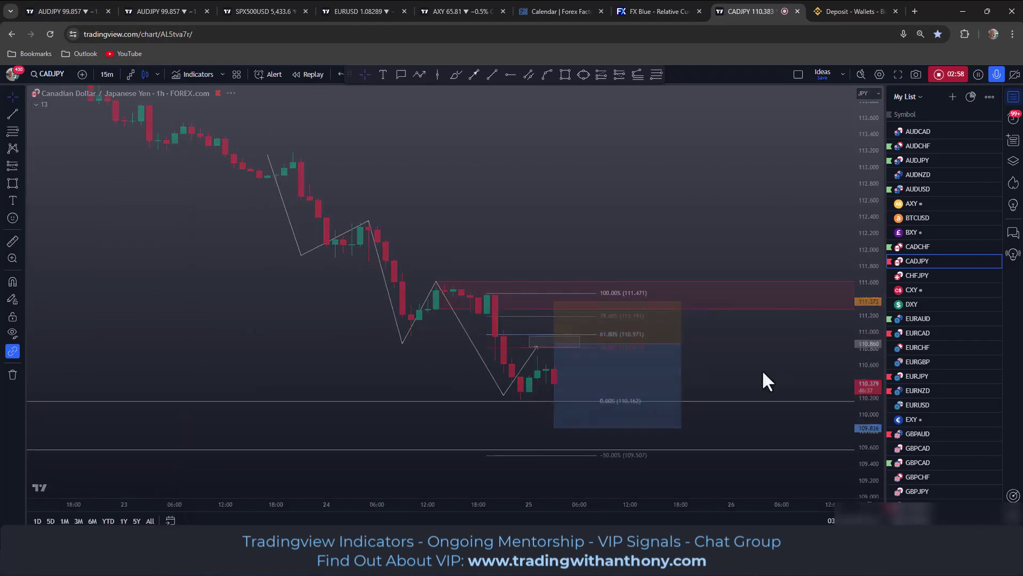
{"action": "left_click_drag", "start_coordinate": [667, 198], "coordinate": [521, 137]}
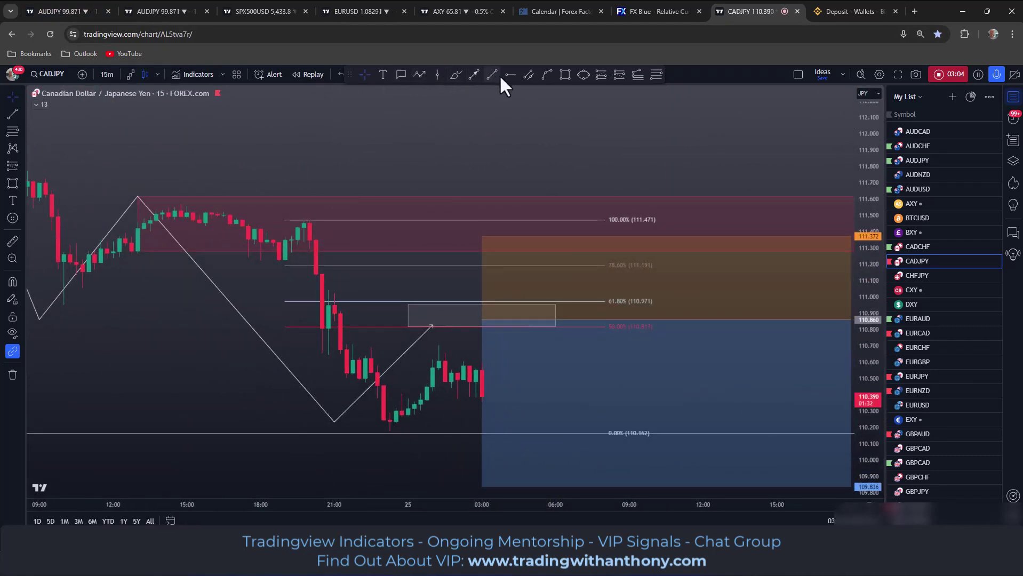
Add a vertical line at the latest candle styled with the London Session Open template.
{"action": "left_click", "coordinate": [437, 72]}
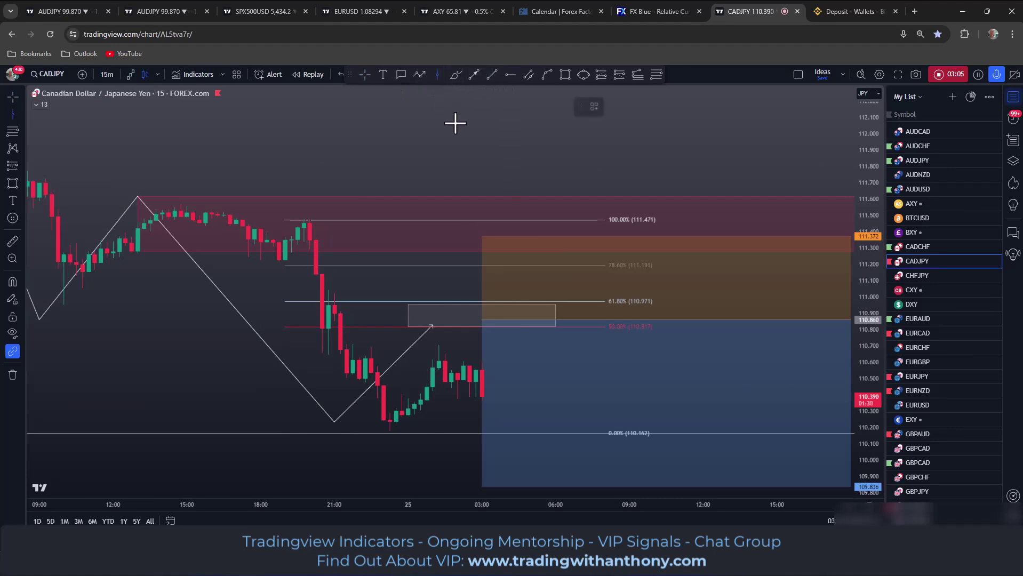
{"action": "left_click", "coordinate": [483, 172]}
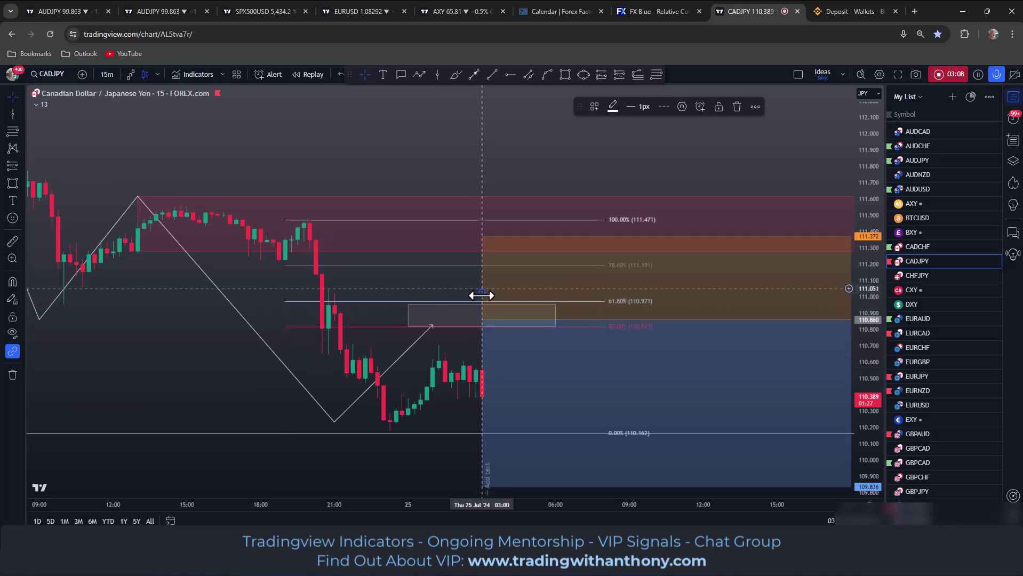
{"action": "double_click", "coordinate": [482, 292]}
{"action": "left_click", "coordinate": [457, 376]}
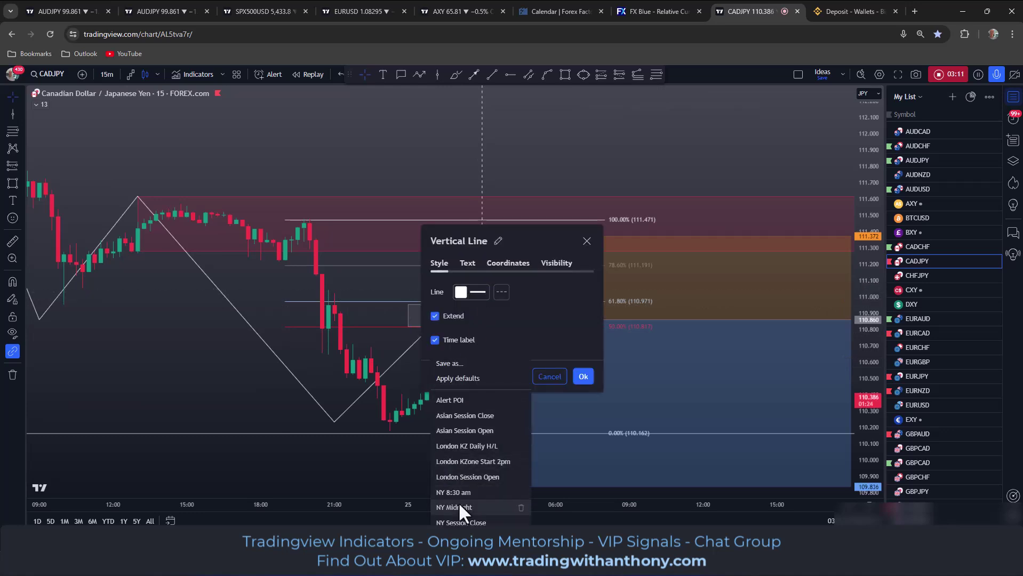
{"action": "left_click", "coordinate": [460, 475]}
{"action": "left_click_drag", "start_coordinate": [167, 354], "coordinate": [205, 354]}
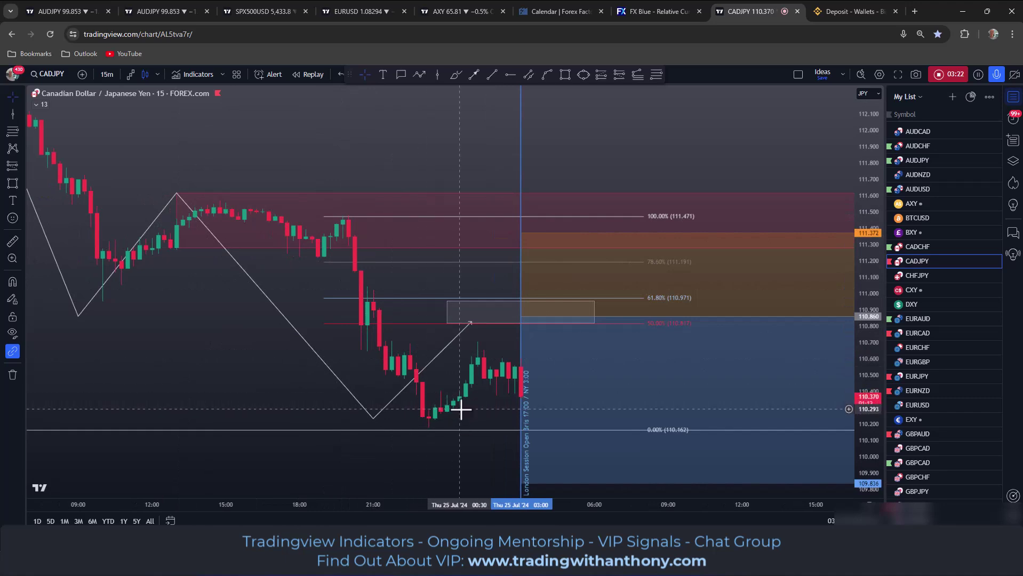
{"action": "left_click_drag", "start_coordinate": [238, 349], "coordinate": [176, 471]}
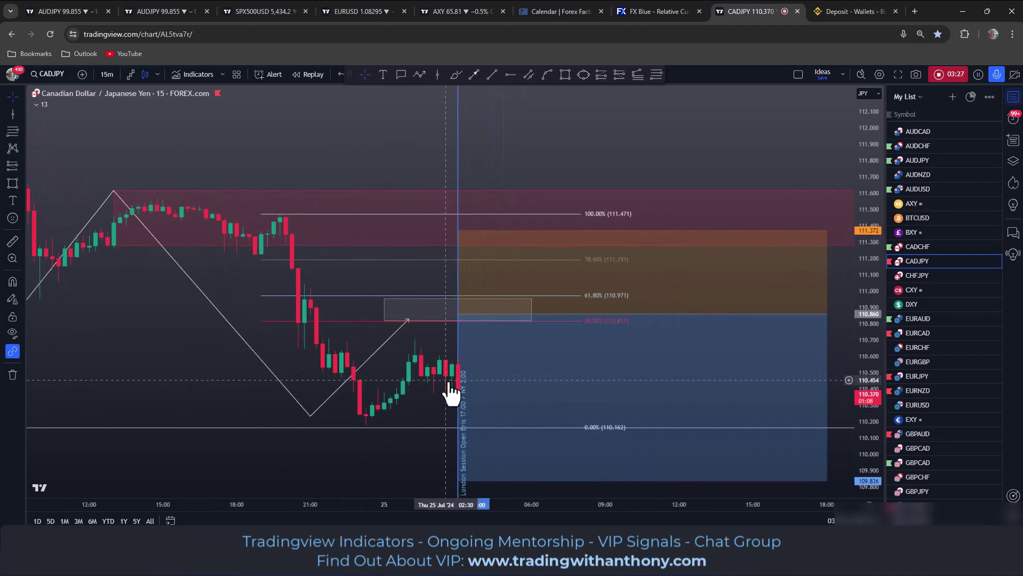
{"action": "scroll", "coordinate": [217, 343], "scroll_direction": "down", "scroll_amount": 2}
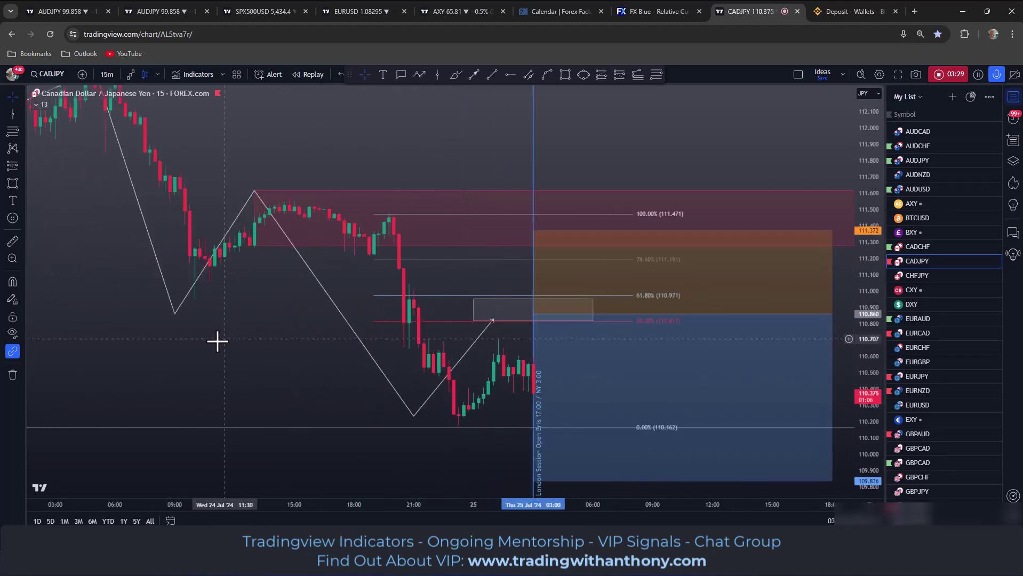
{"action": "scroll", "coordinate": [318, 301], "scroll_direction": "up", "scroll_amount": 1}
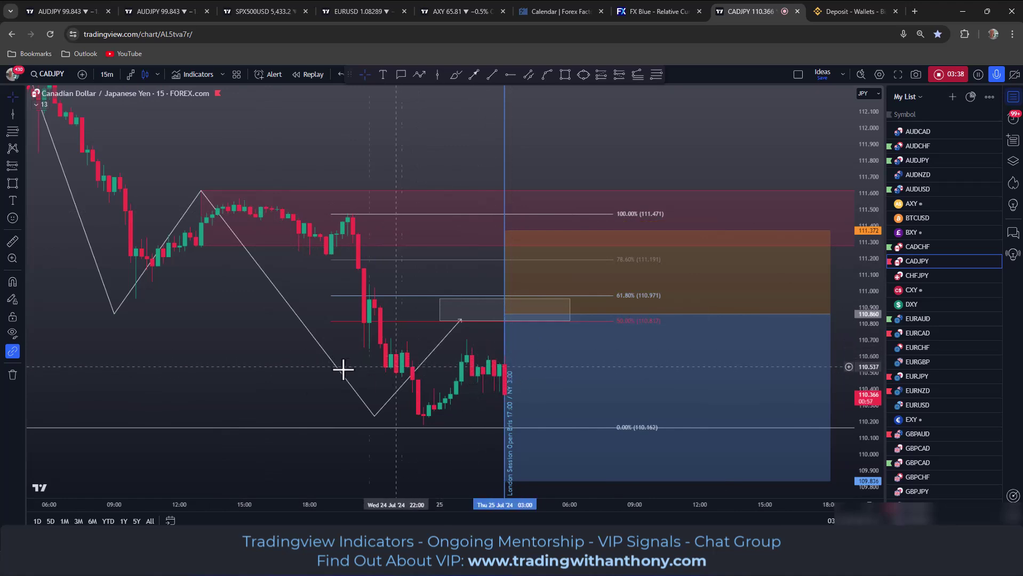
{"action": "scroll", "coordinate": [210, 381], "scroll_direction": "right", "scroll_amount": 4}
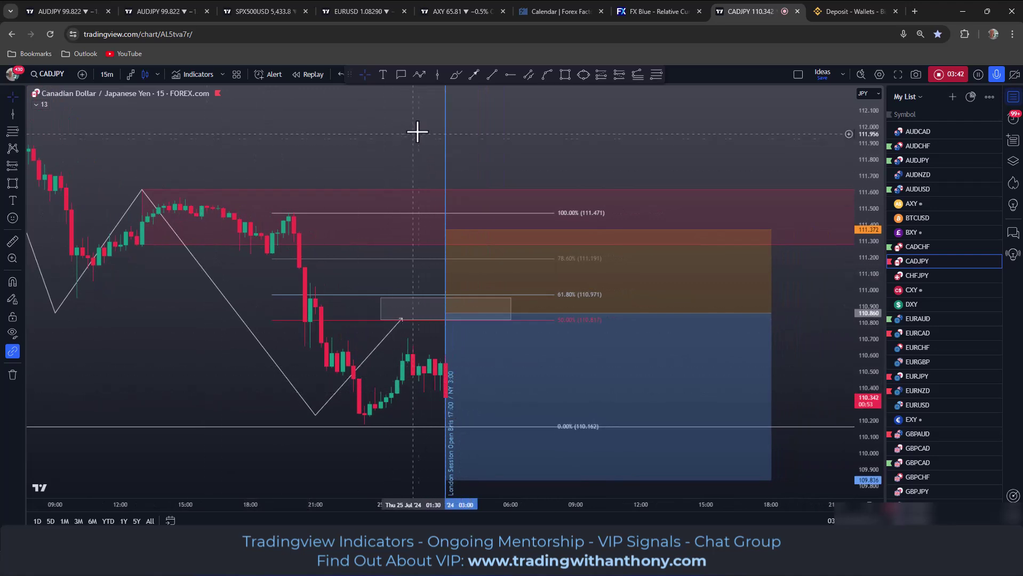
Draw a downward arrow from the latest candle toward the target.
{"action": "left_click", "coordinate": [475, 75]}
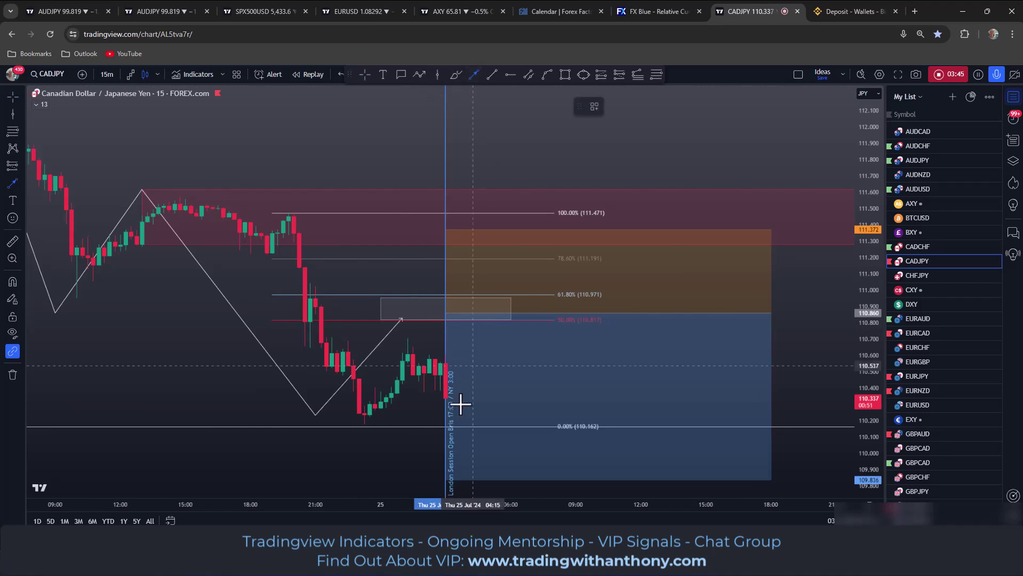
{"action": "left_click", "coordinate": [456, 401]}
{"action": "left_click", "coordinate": [490, 475]}
Shorten the short position's time span by pulling its right edge left.
{"action": "left_click_drag", "start_coordinate": [147, 349], "coordinate": [196, 310]}
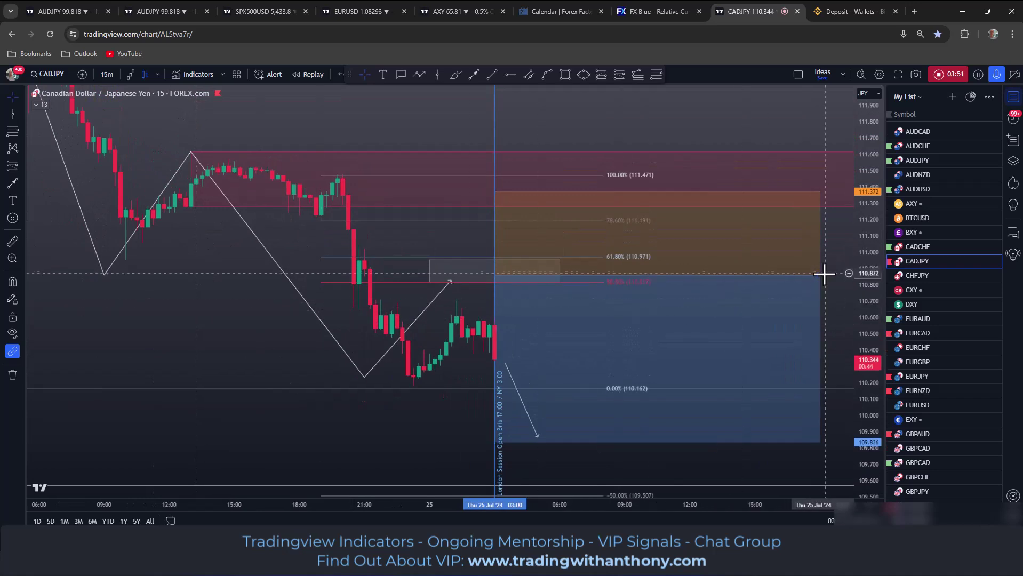
{"action": "left_click_drag", "start_coordinate": [820, 274], "coordinate": [744, 275]}
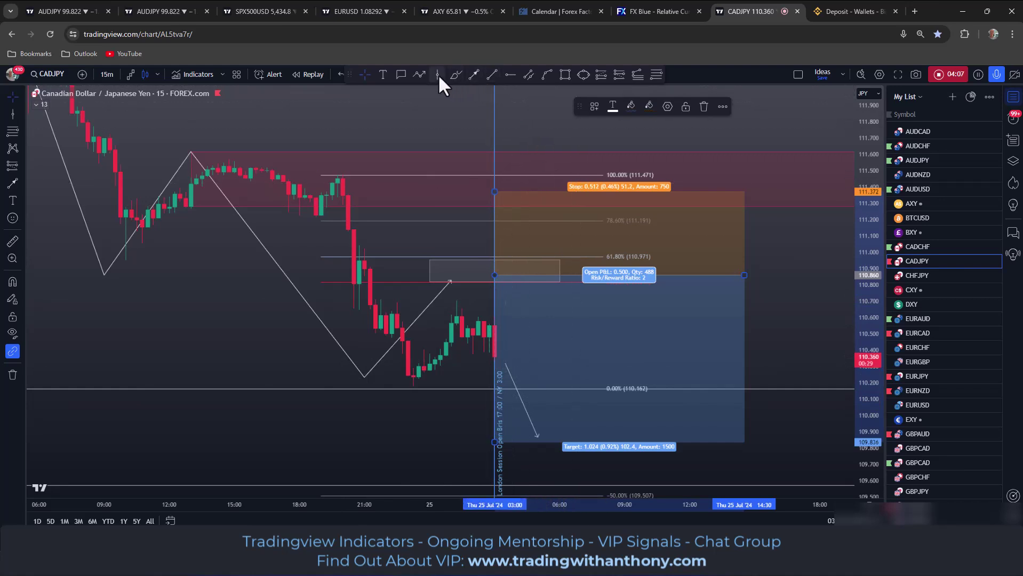
{"action": "left_click", "coordinate": [420, 75]}
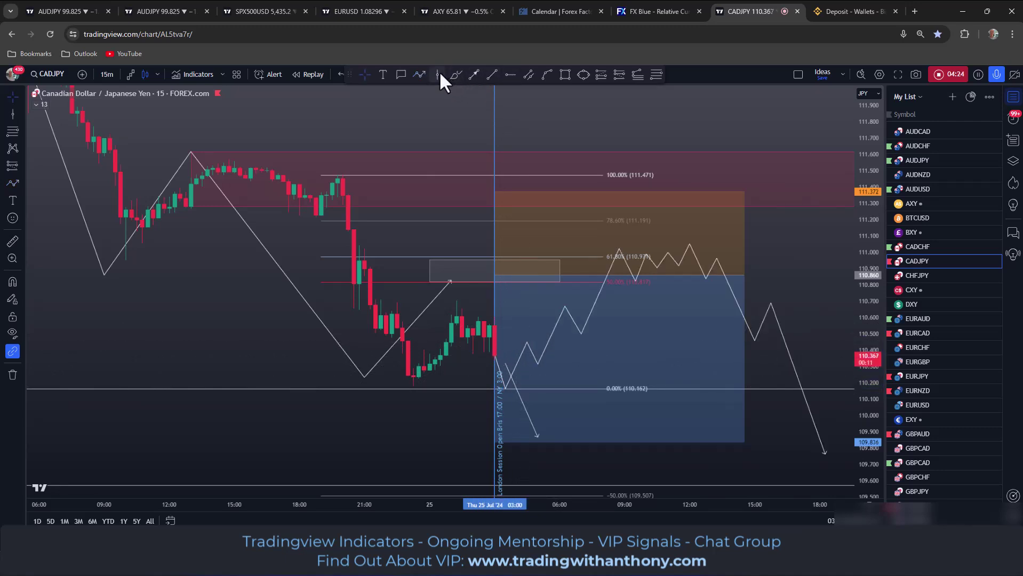
{"action": "left_click", "coordinate": [438, 74]}
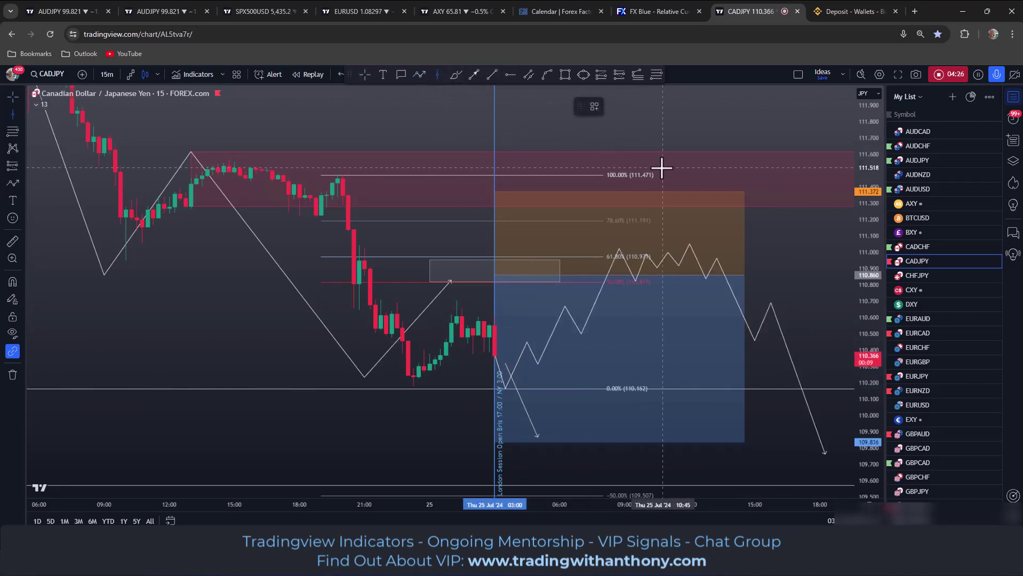
Add a second vertical line at 08:00 styled with a saved session template.
{"action": "left_click", "coordinate": [605, 166]}
{"action": "double_click", "coordinate": [604, 145]}
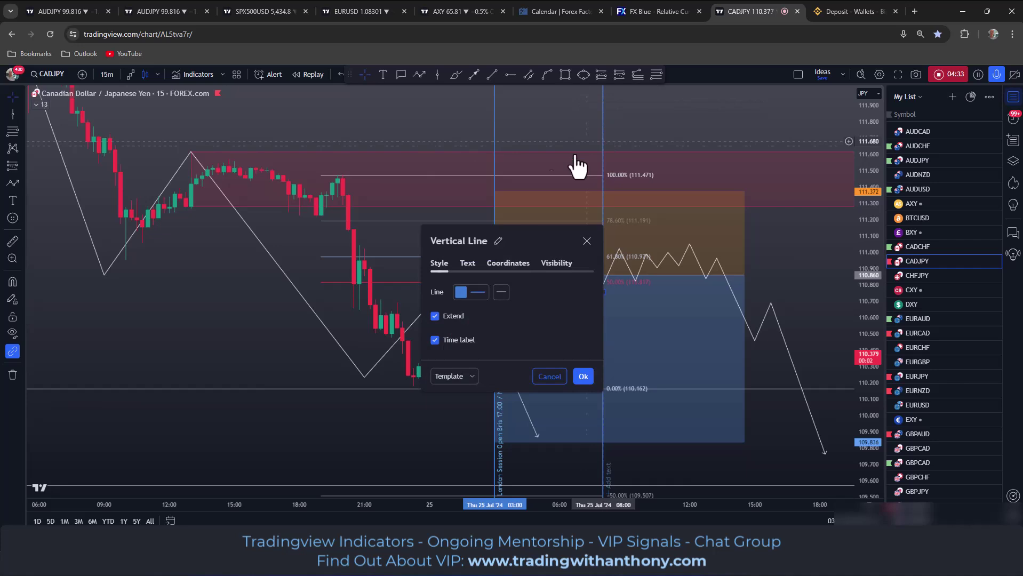
{"action": "left_click", "coordinate": [472, 376]}
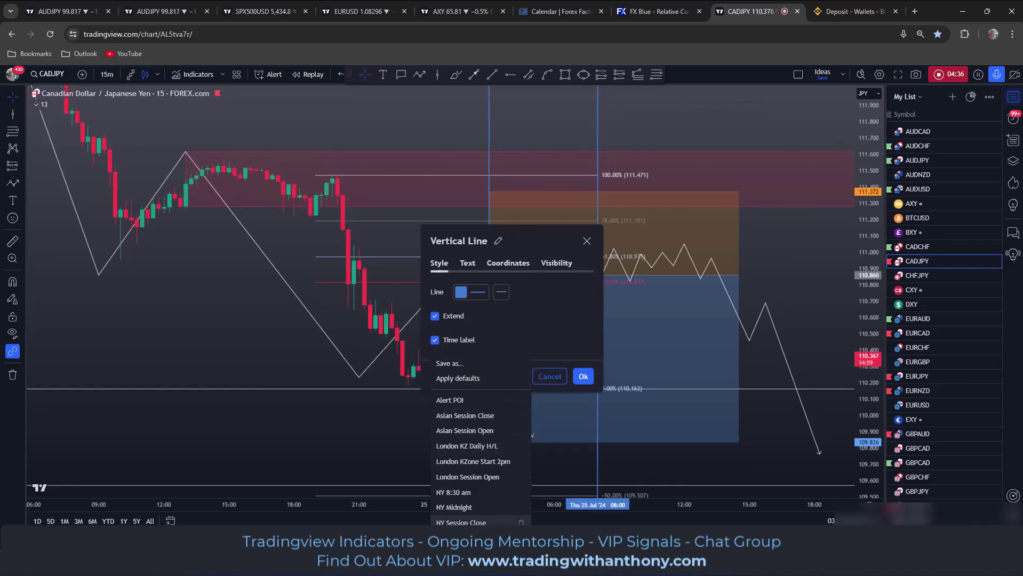
{"action": "left_click", "coordinate": [500, 478]}
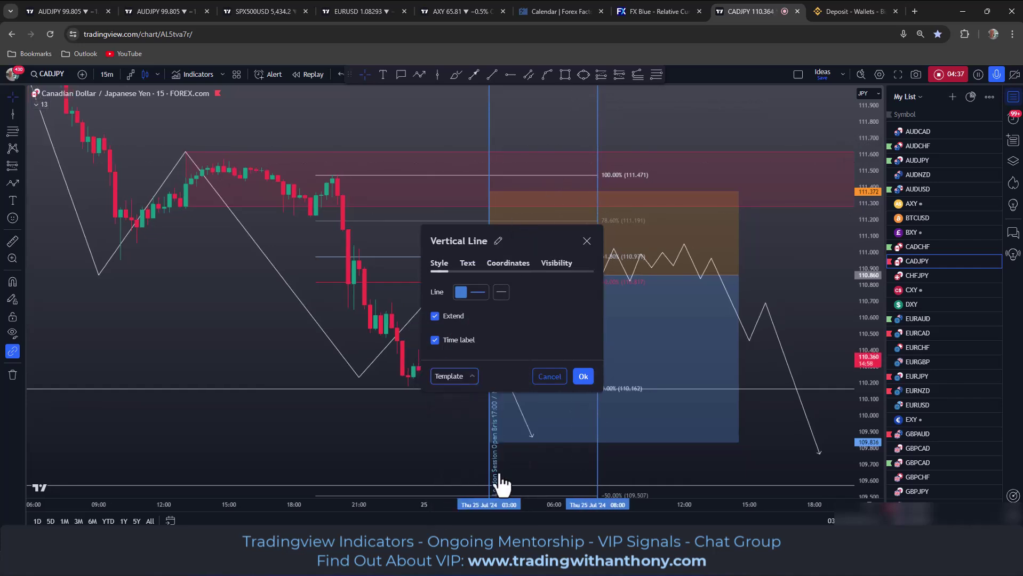
{"action": "left_click", "coordinate": [468, 261]}
{"action": "left_click", "coordinate": [586, 432]}
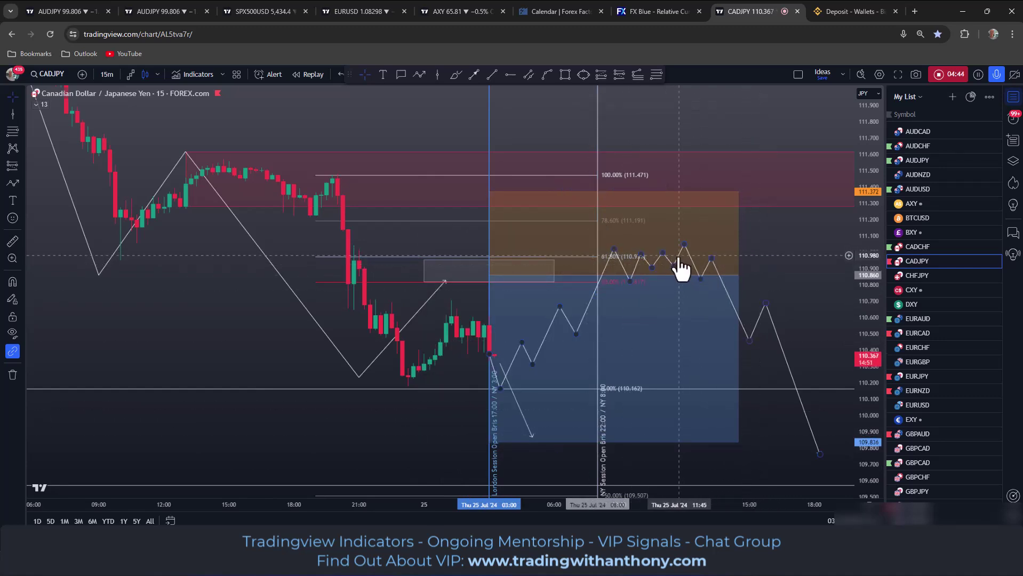
Shift the zigzag path slightly left and stretch the grey 61.8% box to about 15:15.
{"action": "left_click_drag", "start_coordinate": [680, 255], "coordinate": [635, 256]}
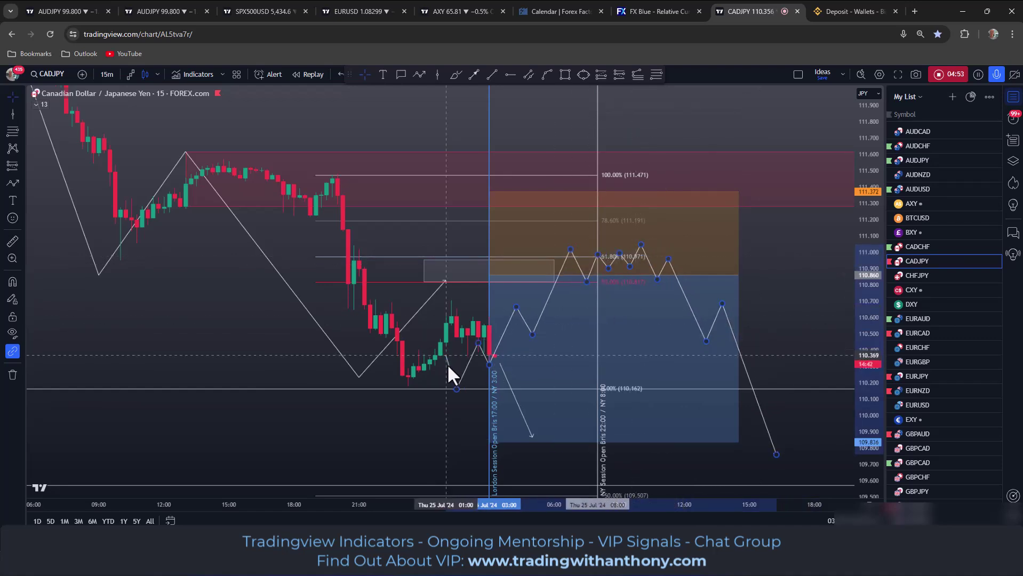
{"action": "left_click", "coordinate": [457, 386]}
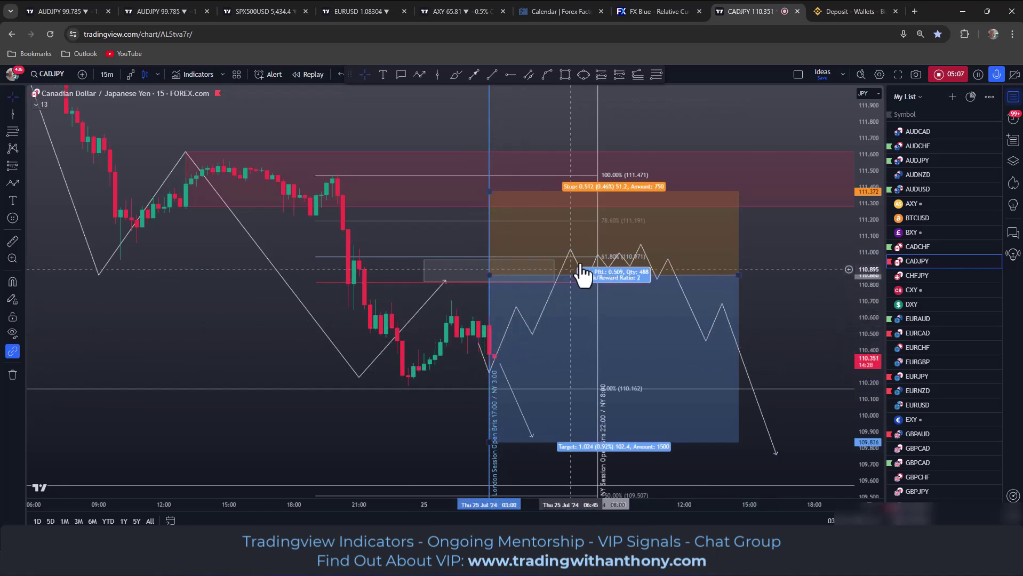
{"action": "left_click", "coordinate": [554, 270]}
{"action": "left_click_drag", "start_coordinate": [605, 266], "coordinate": [755, 270]}
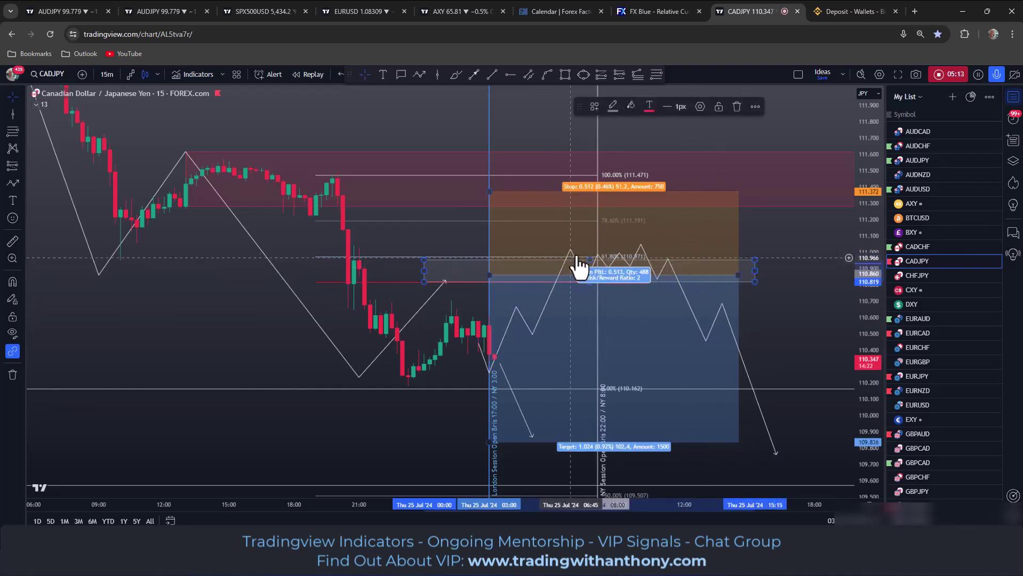
{"action": "left_click", "coordinate": [529, 74]}
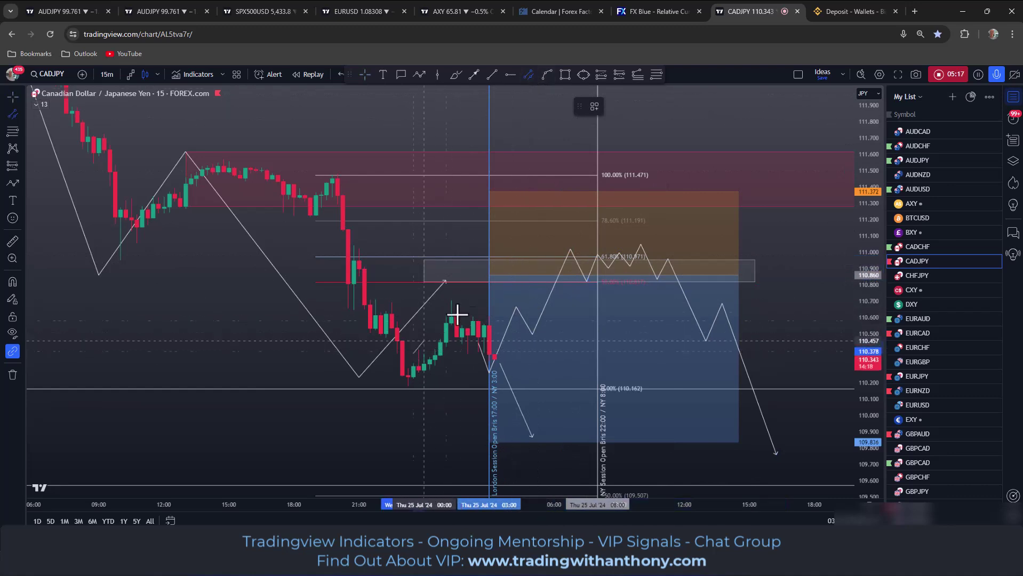
Draw a rising parallel channel over the recent upswing and a short arrow near the last candle.
{"action": "left_click", "coordinate": [414, 354]}
{"action": "left_click", "coordinate": [516, 227]}
{"action": "left_click", "coordinate": [545, 268]}
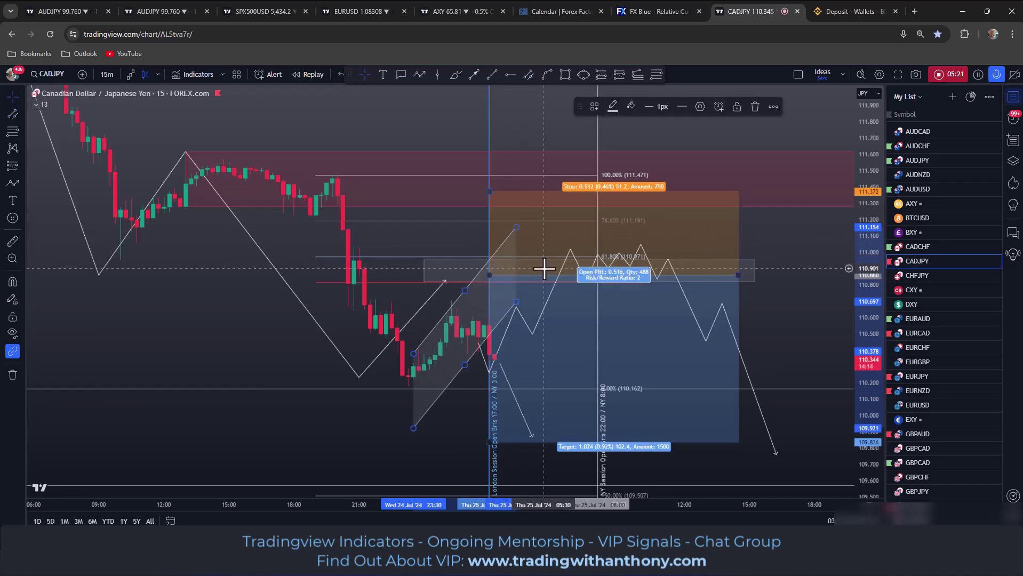
{"action": "left_click", "coordinate": [474, 75]}
{"action": "left_click_drag", "start_coordinate": [464, 362], "coordinate": [487, 359]}
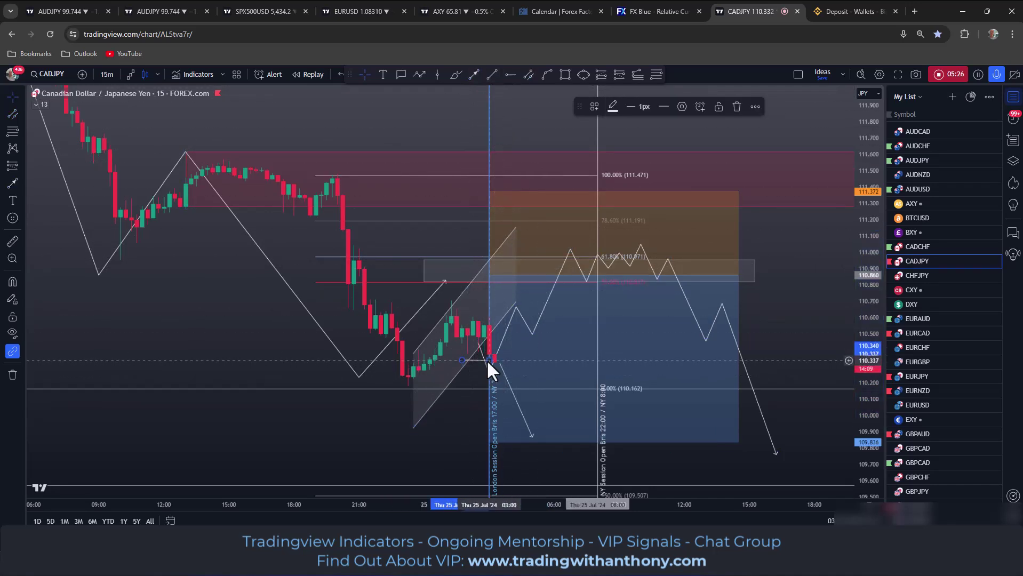
{"action": "double_click", "coordinate": [487, 360]}
{"action": "left_click", "coordinate": [580, 392]}
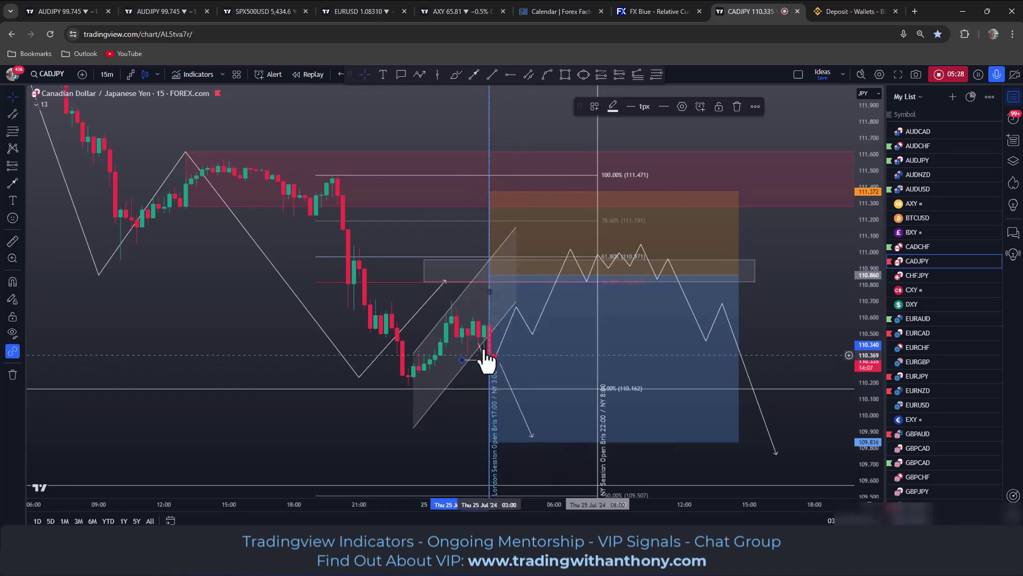
Add a flat channel around 110.94–111.16 over the zigzag peaks and raise the zigzag slightly.
{"action": "left_click", "coordinate": [570, 251]}
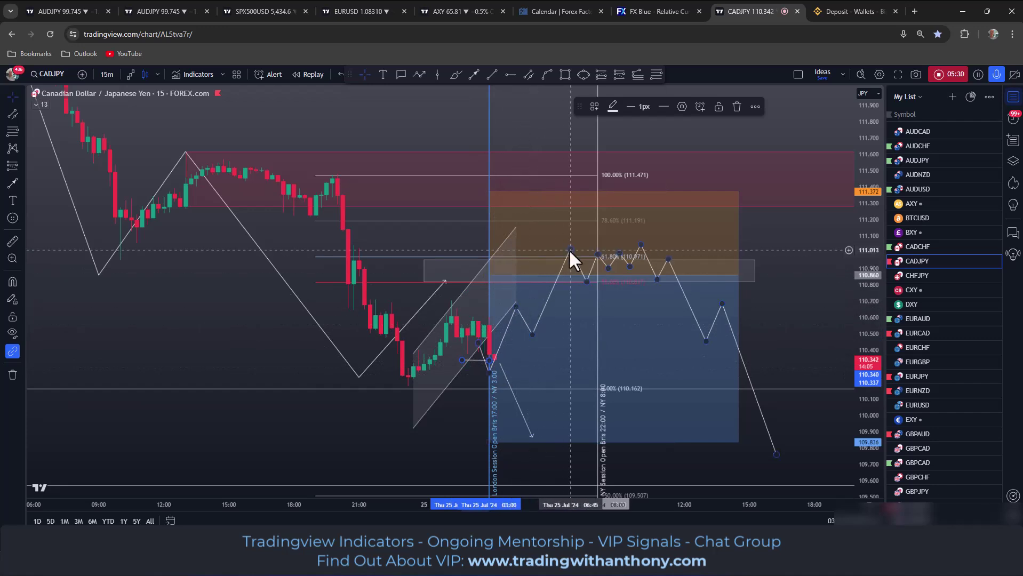
{"action": "left_click", "coordinate": [526, 268]}
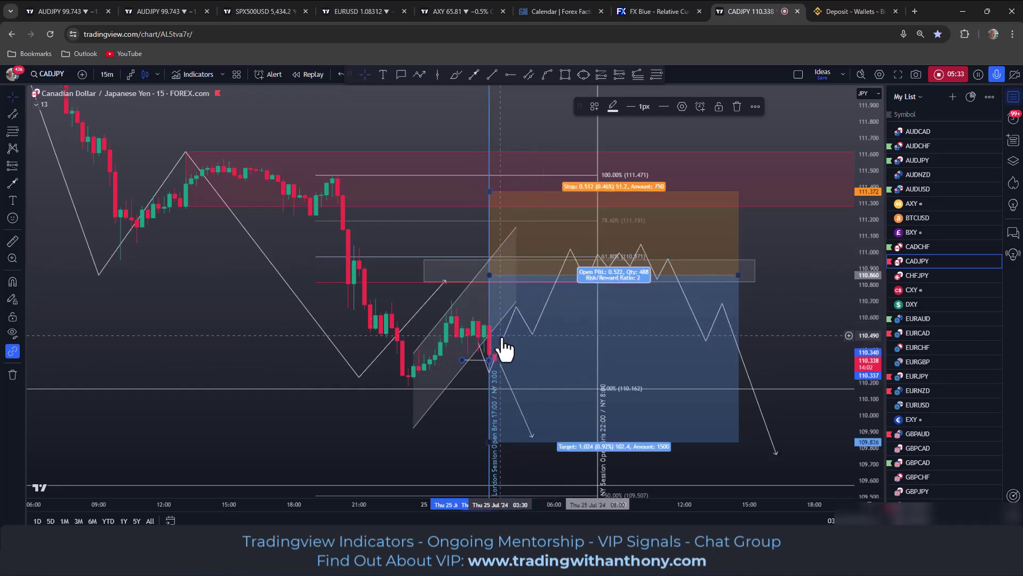
{"action": "left_click", "coordinate": [571, 259]}
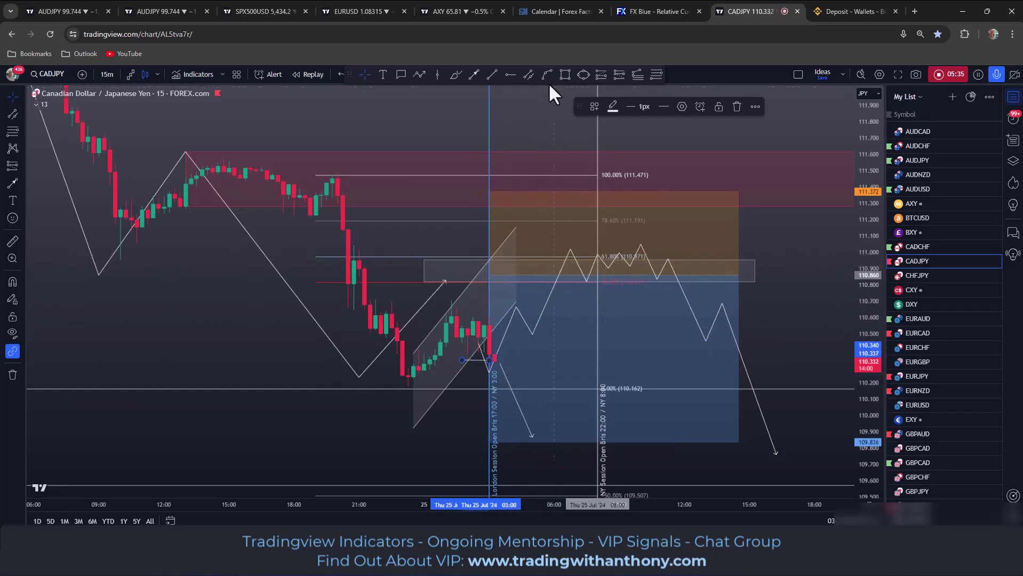
{"action": "left_click", "coordinate": [529, 74]}
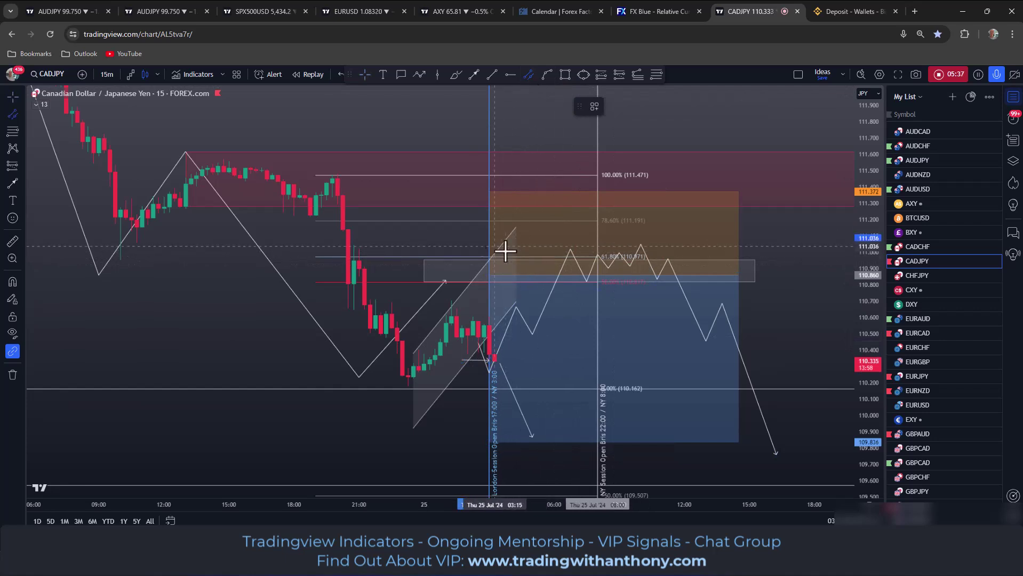
{"action": "left_click", "coordinate": [506, 250]}
{"action": "left_click", "coordinate": [752, 245]}
{"action": "left_click", "coordinate": [753, 283]}
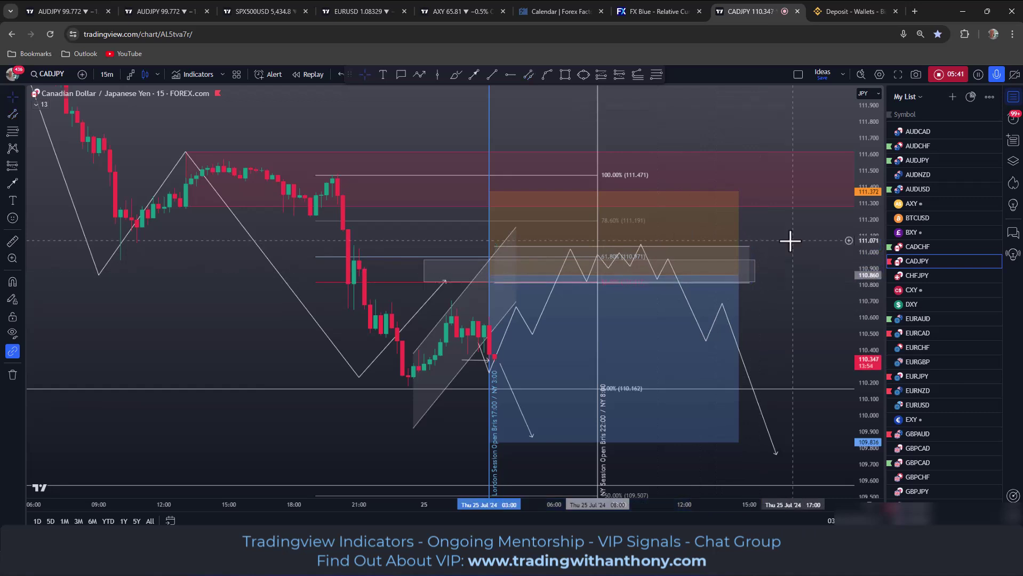
{"action": "left_click_drag", "start_coordinate": [722, 259], "coordinate": [714, 230]}
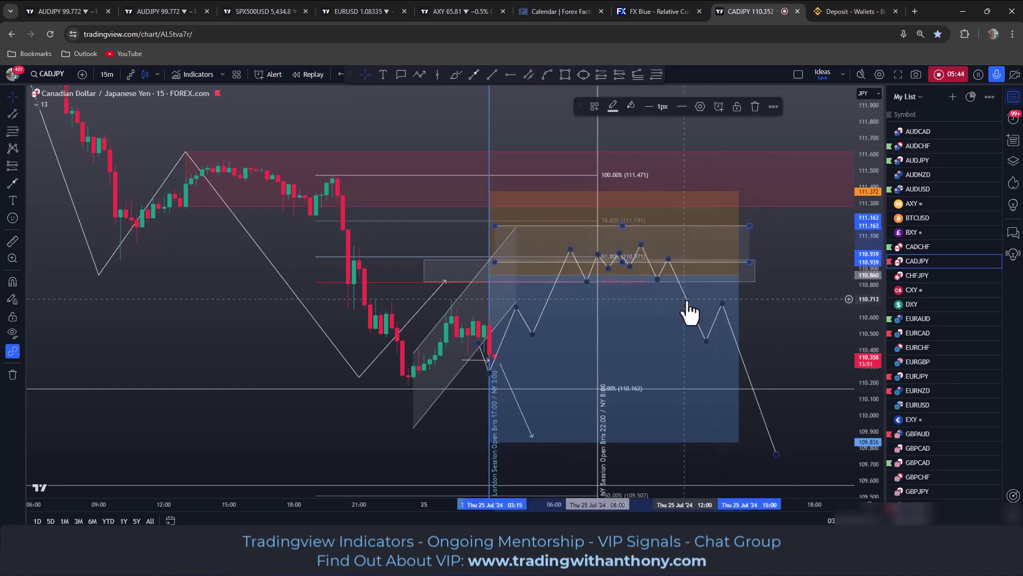
{"action": "left_click_drag", "start_coordinate": [688, 302], "coordinate": [684, 290]}
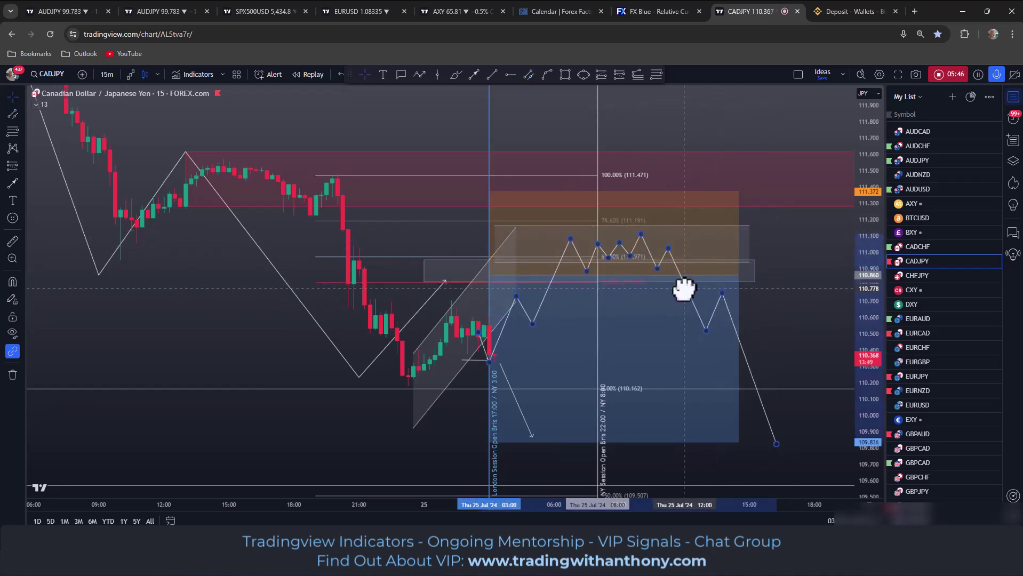
{"action": "left_click", "coordinate": [683, 288]}
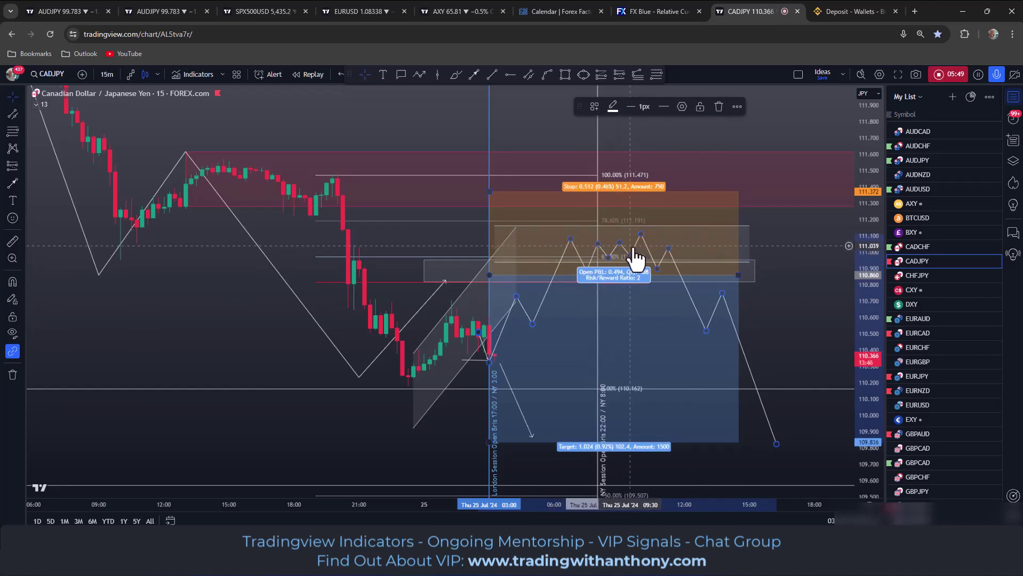
{"action": "left_click", "coordinate": [546, 74]}
{"action": "left_click", "coordinate": [539, 215]}
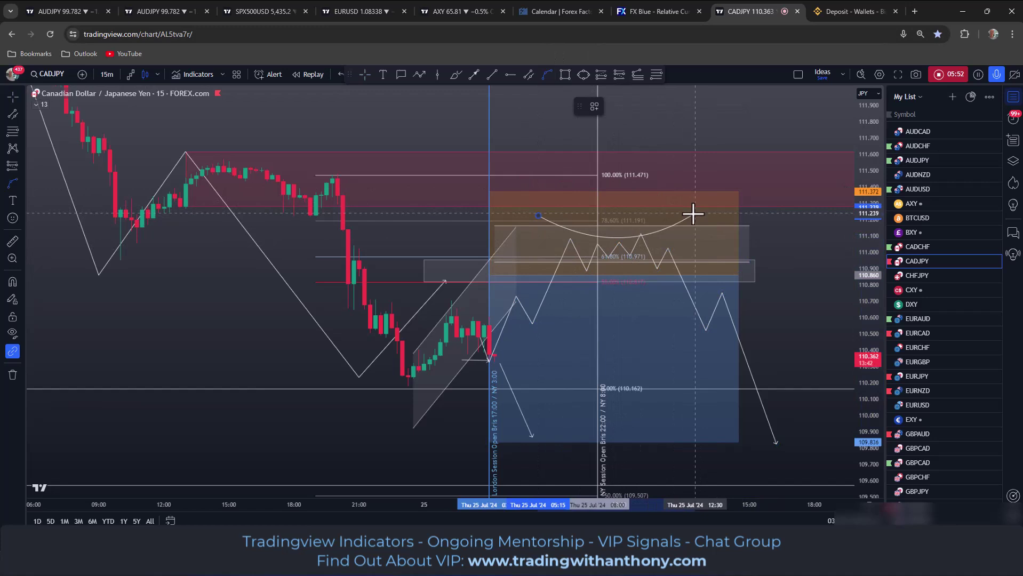
Finish an upward arc over the zigzag peaks and add a short rightward arrow below it.
{"action": "left_click", "coordinate": [701, 221]}
{"action": "left_click", "coordinate": [701, 224]}
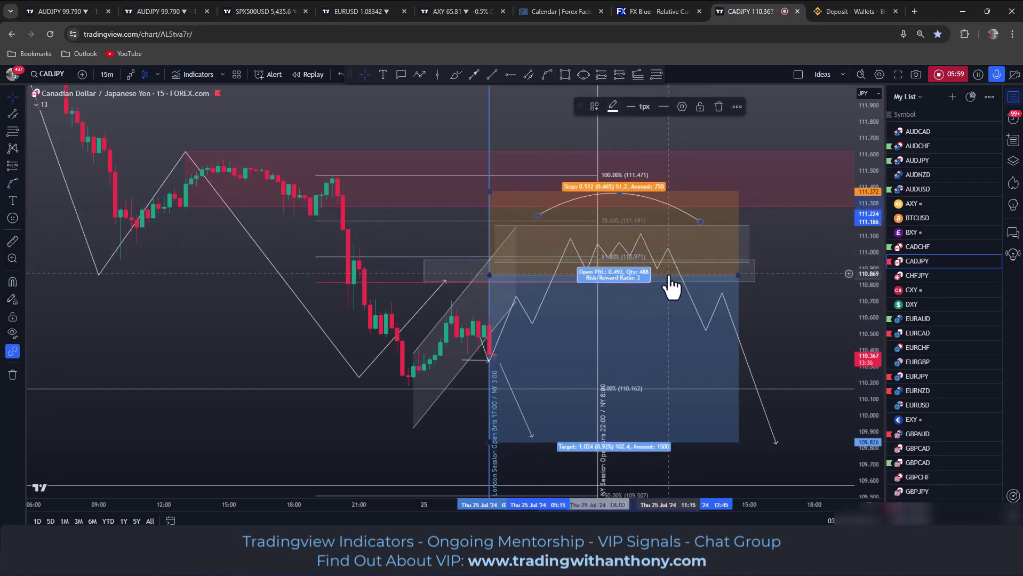
{"action": "left_click", "coordinate": [473, 75]}
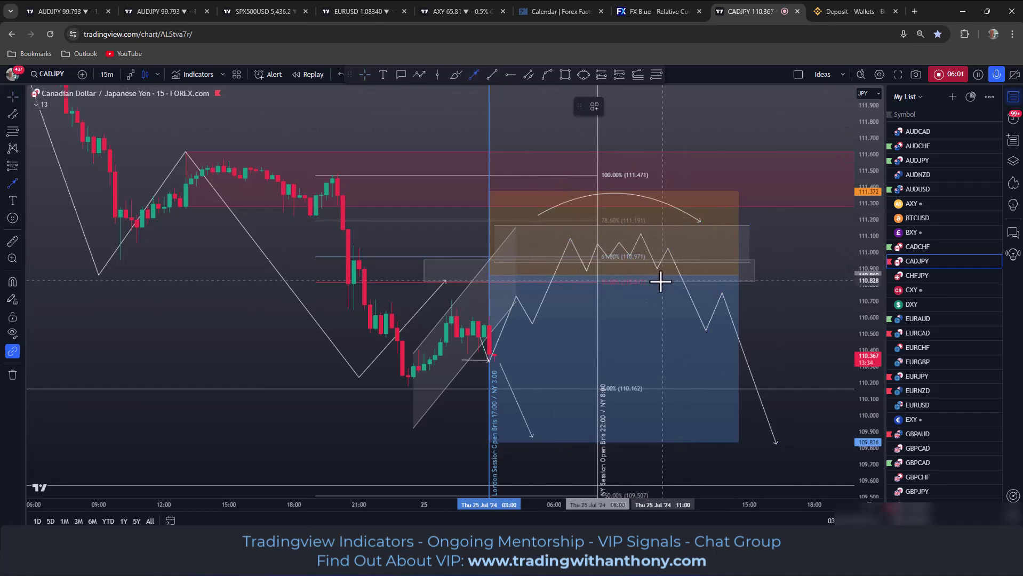
{"action": "left_click_drag", "start_coordinate": [642, 295], "coordinate": [679, 292]}
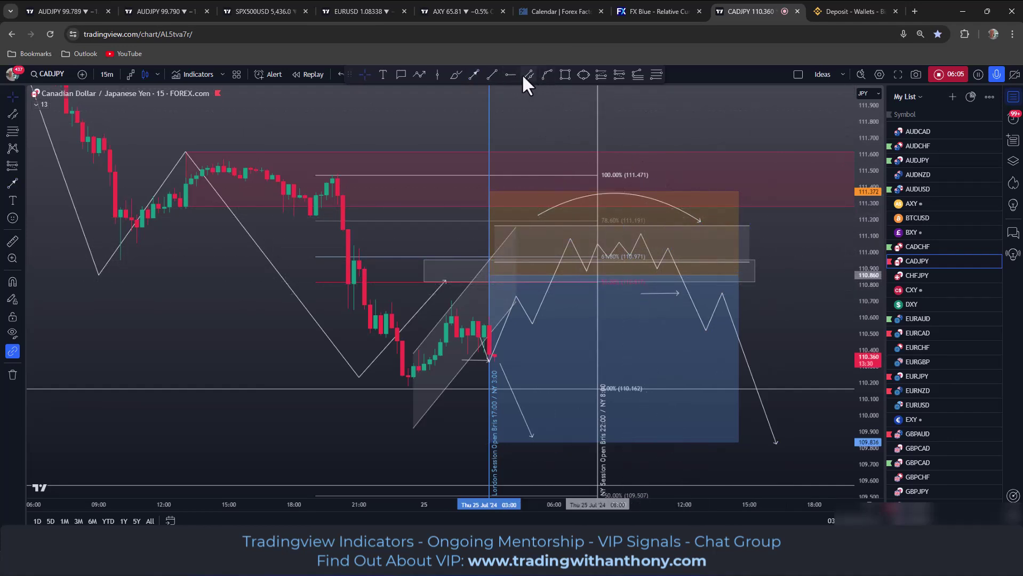
Draw a descending parallel channel along the projected drop toward 110.0 and shift it down-right.
{"action": "left_click", "coordinate": [526, 74]}
{"action": "left_click", "coordinate": [657, 273]}
{"action": "left_click", "coordinate": [728, 385]}
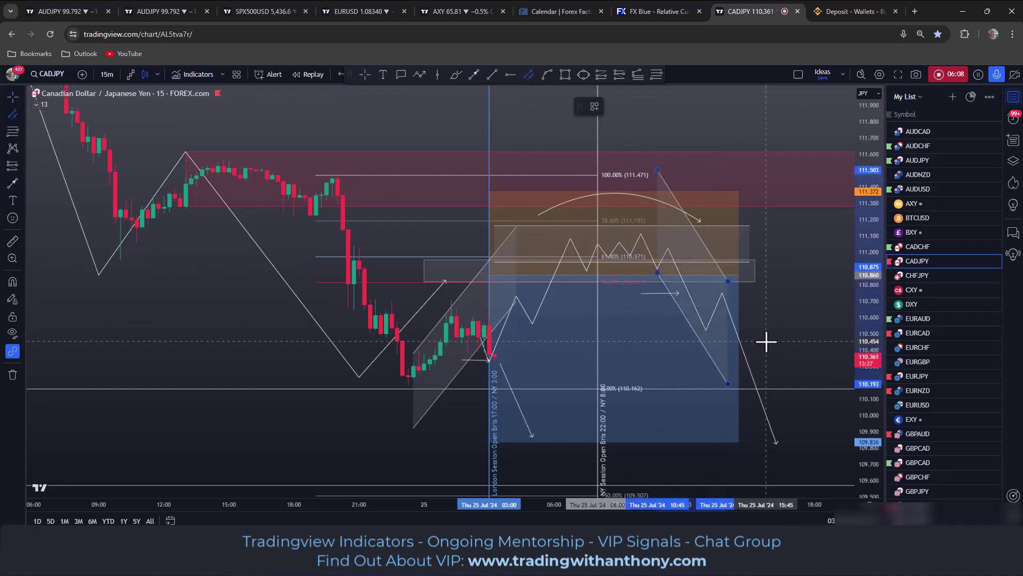
{"action": "left_click", "coordinate": [767, 342]}
{"action": "left_click", "coordinate": [700, 251]}
{"action": "left_click_drag", "start_coordinate": [700, 251], "coordinate": [700, 255]}
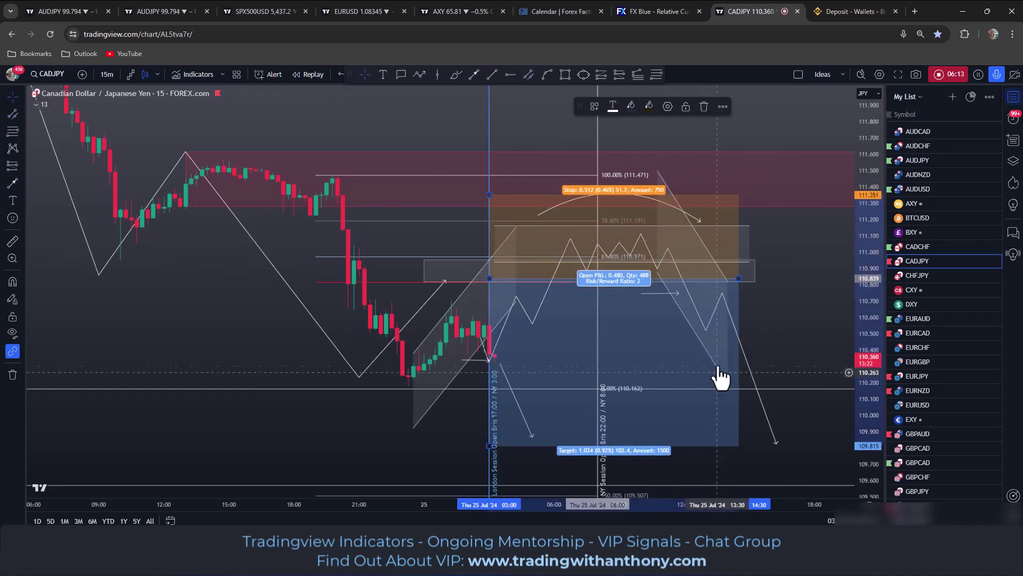
{"action": "left_click", "coordinate": [692, 326]}
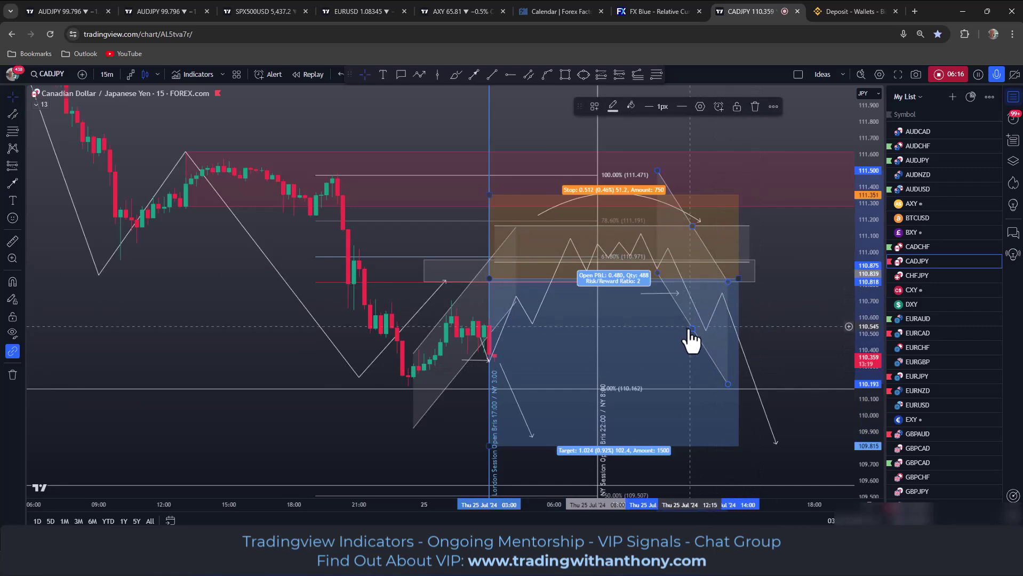
{"action": "left_click_drag", "start_coordinate": [693, 337], "coordinate": [711, 368]}
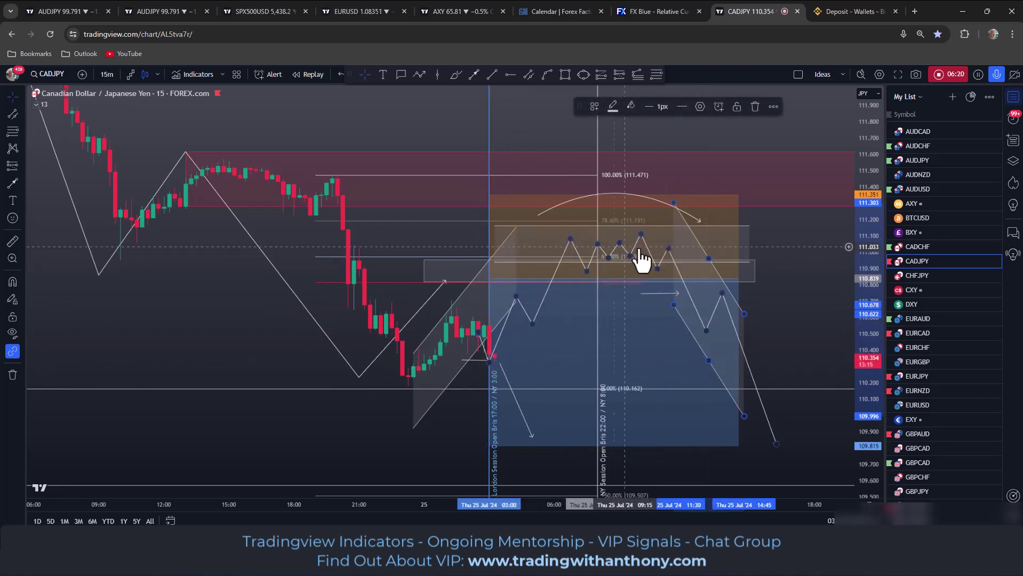
{"action": "left_click", "coordinate": [806, 235]}
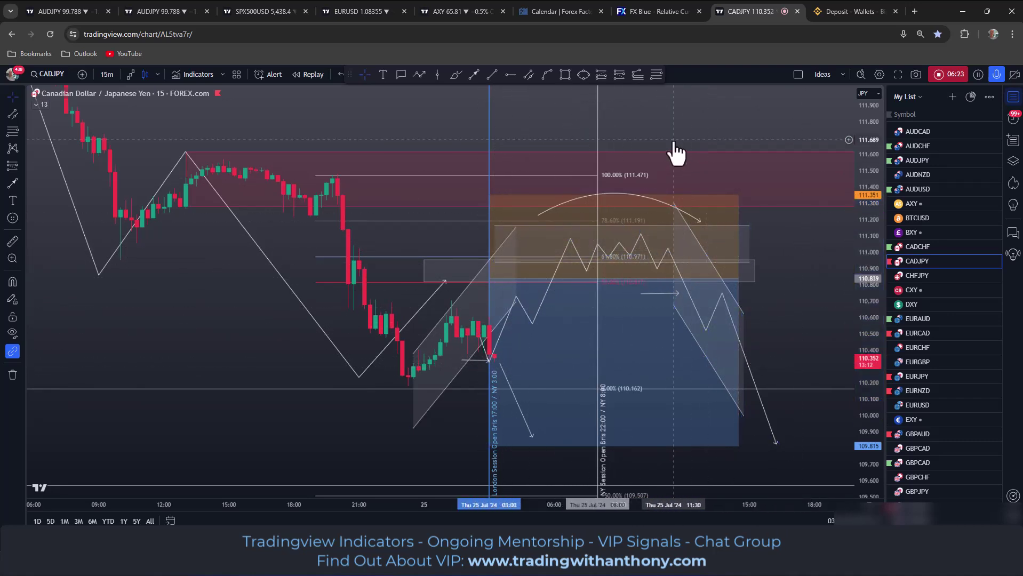
{"action": "left_click_drag", "start_coordinate": [568, 113], "coordinate": [558, 114]}
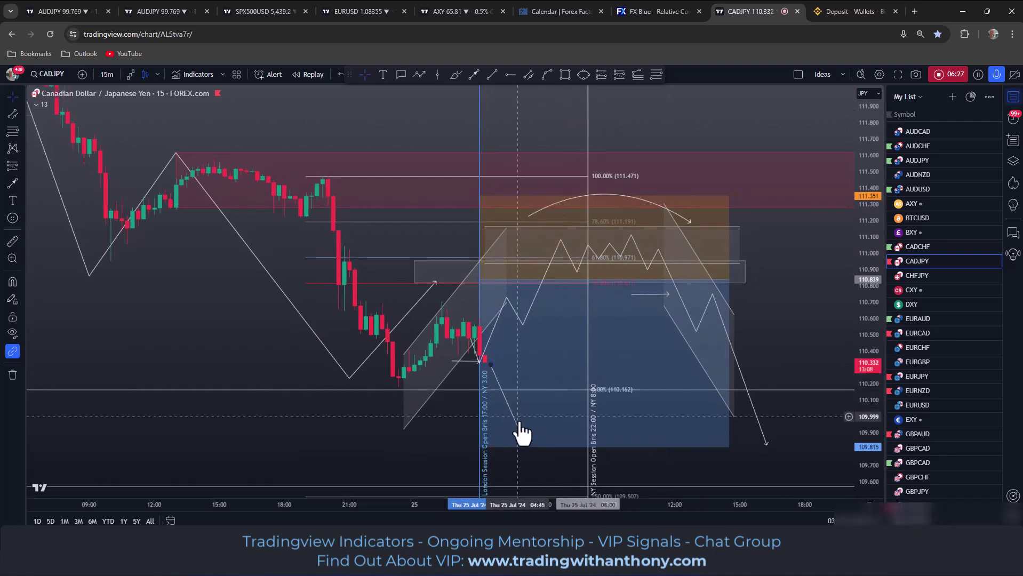
Delete the downward arrow at the last candle and pull the rising channel's upper line higher.
{"action": "left_click_drag", "start_coordinate": [522, 436], "coordinate": [531, 457]}
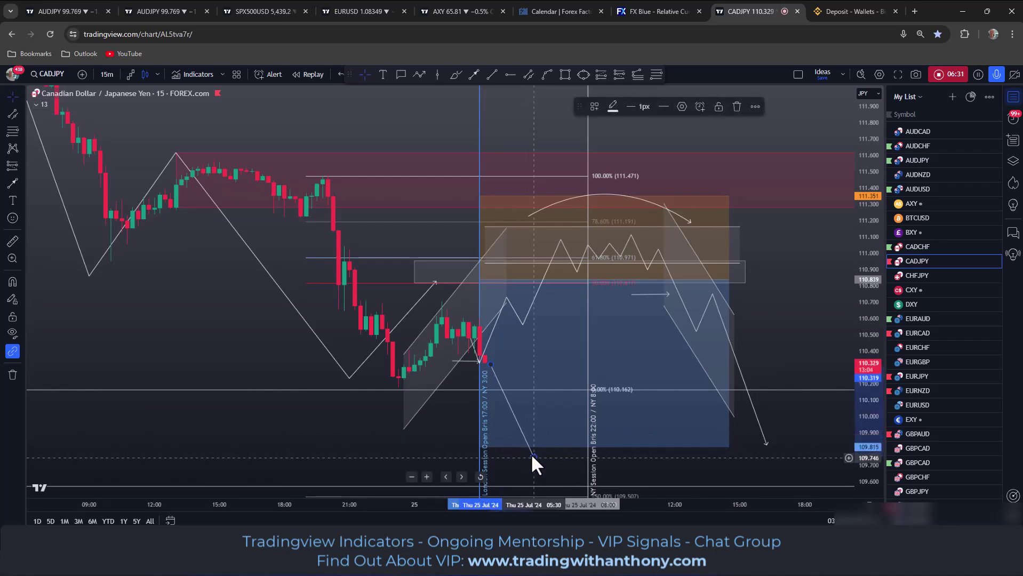
{"action": "key", "text": "Delete"}
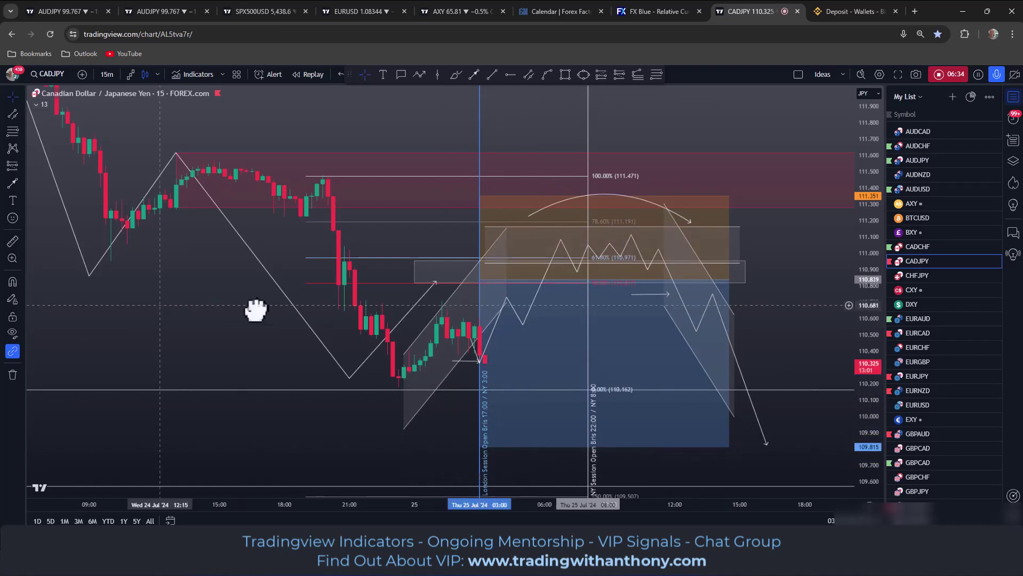
{"action": "left_click_drag", "start_coordinate": [254, 304], "coordinate": [206, 315]}
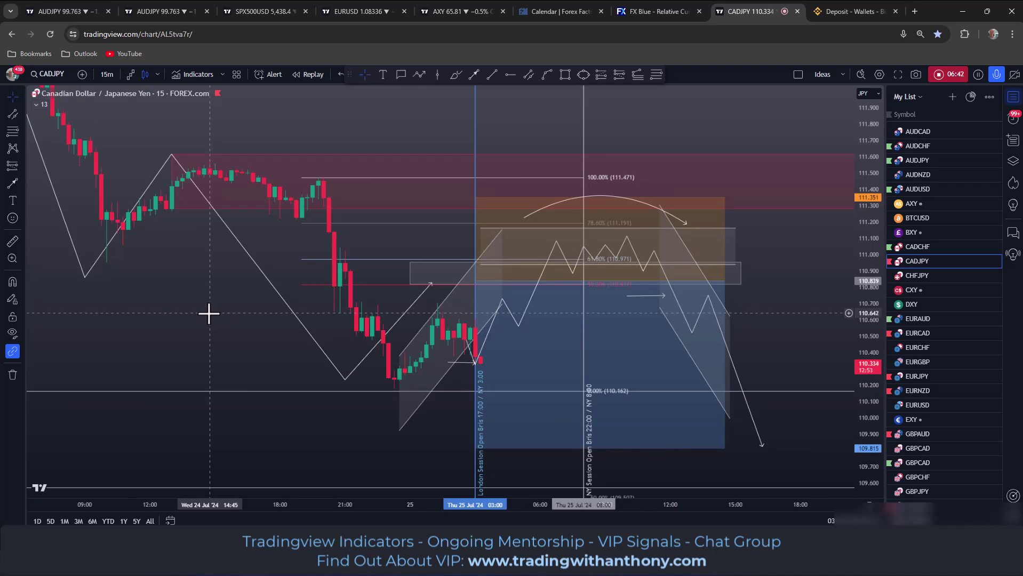
{"action": "left_click", "coordinate": [457, 291]}
{"action": "left_click_drag", "start_coordinate": [458, 292], "coordinate": [458, 280]}
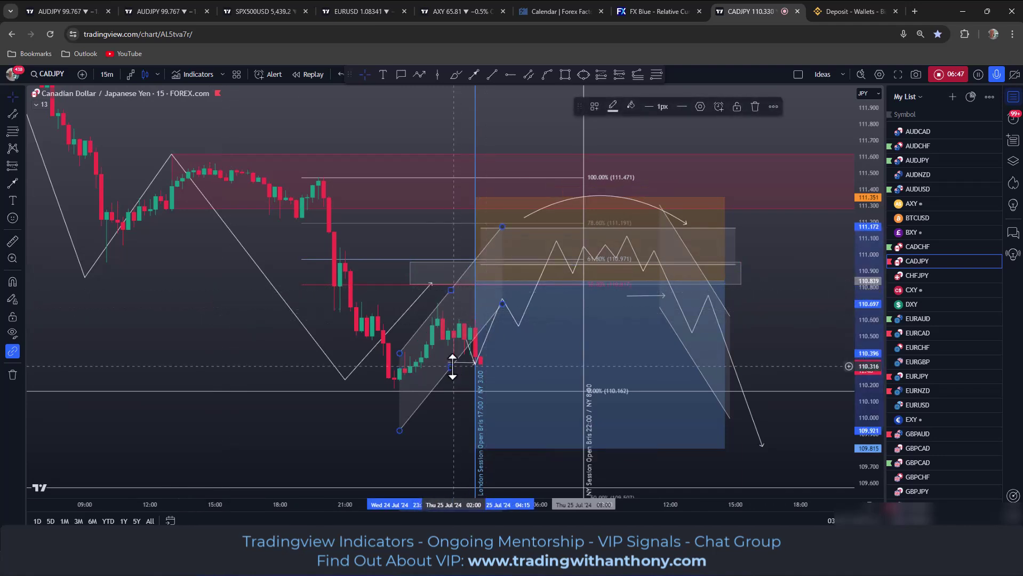